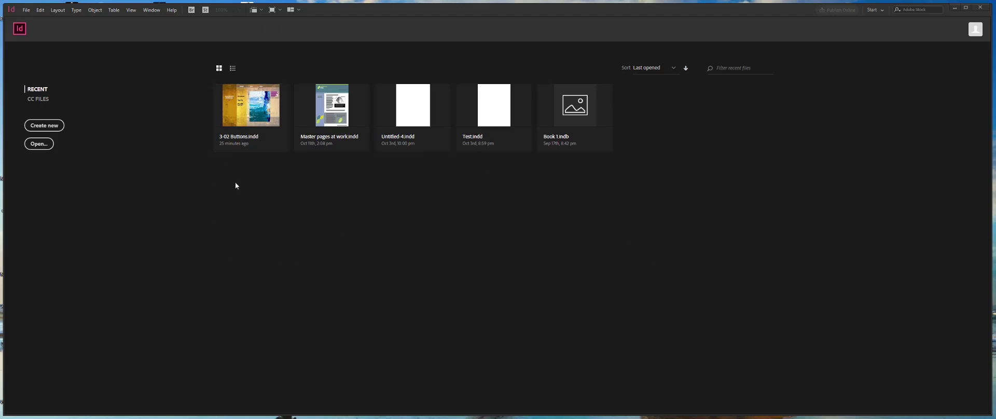
Create a new blank web document with the 800 x 600 preset
click(49, 125)
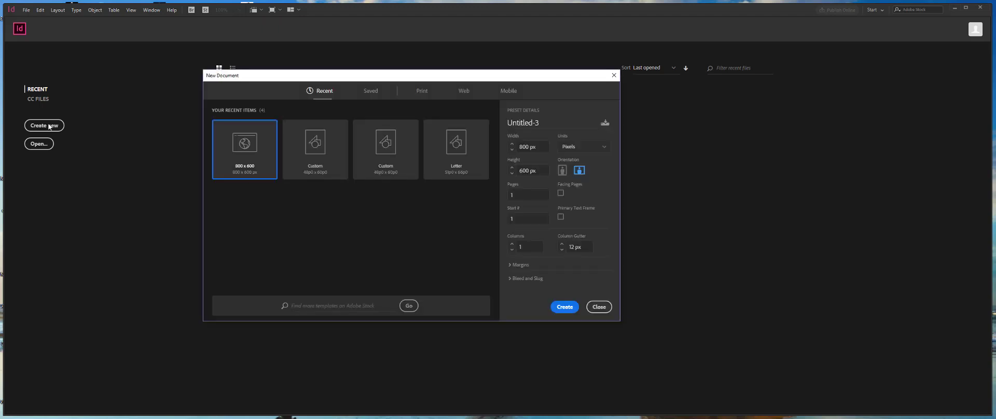
click(460, 93)
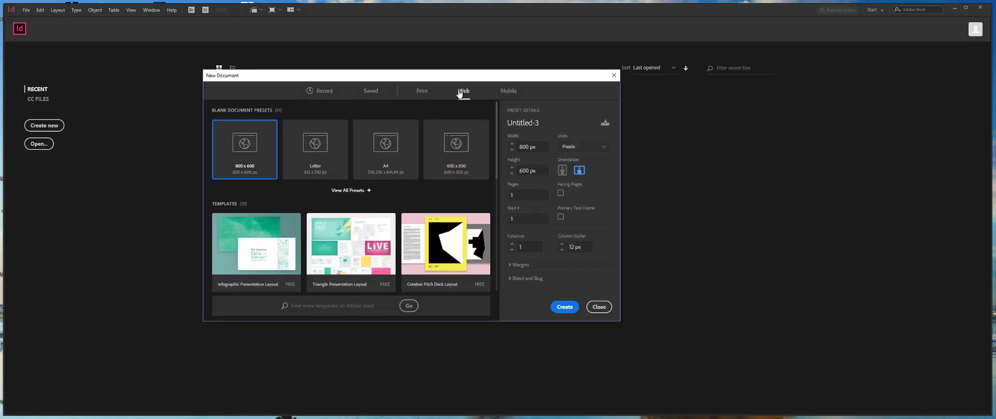
double_click(247, 141)
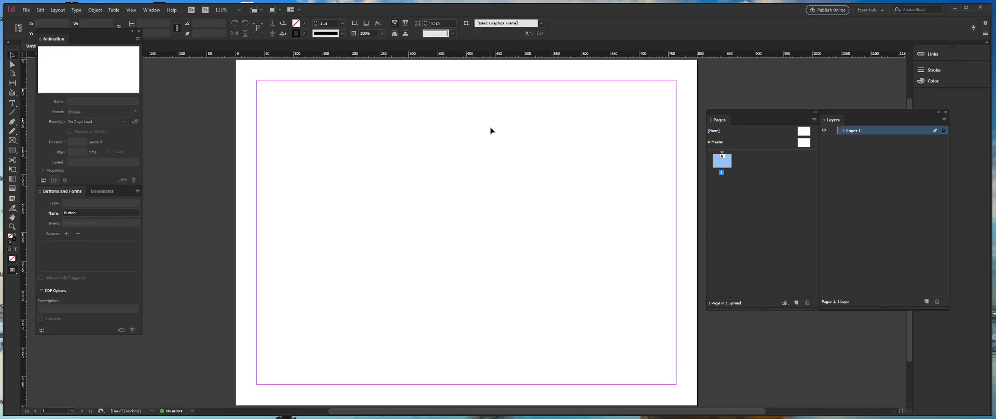
Place the HTML5 logo download.png from the Desktop in the page's upper right area, about 128 px wide
key(ctrl+d)
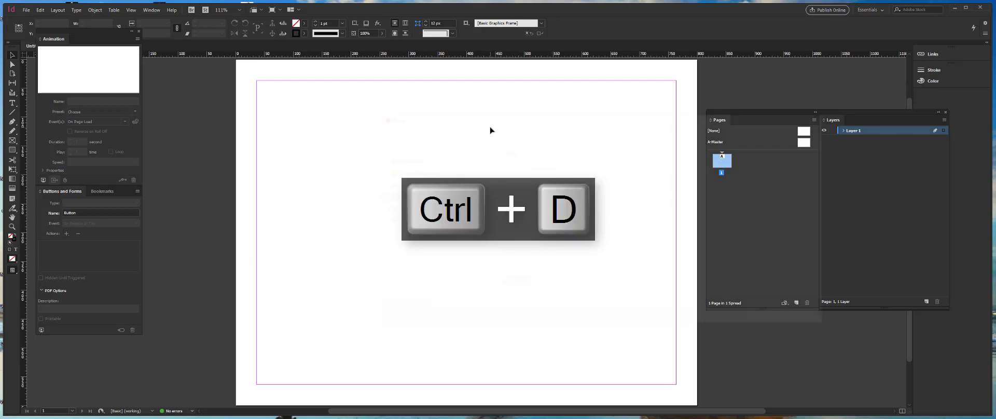
drag(580, 174, 581, 217)
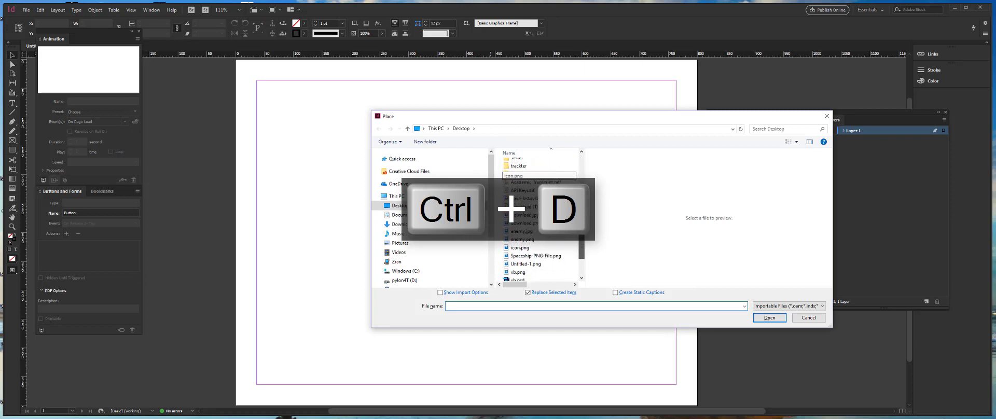
click(525, 214)
click(525, 223)
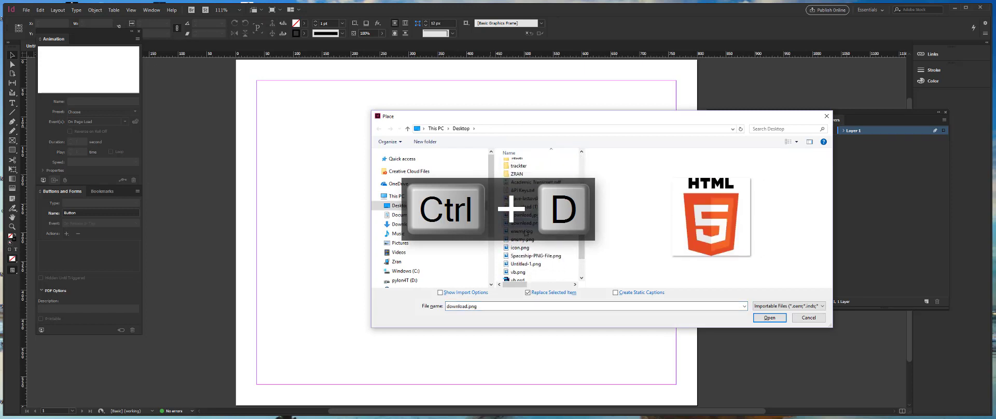
click(769, 317)
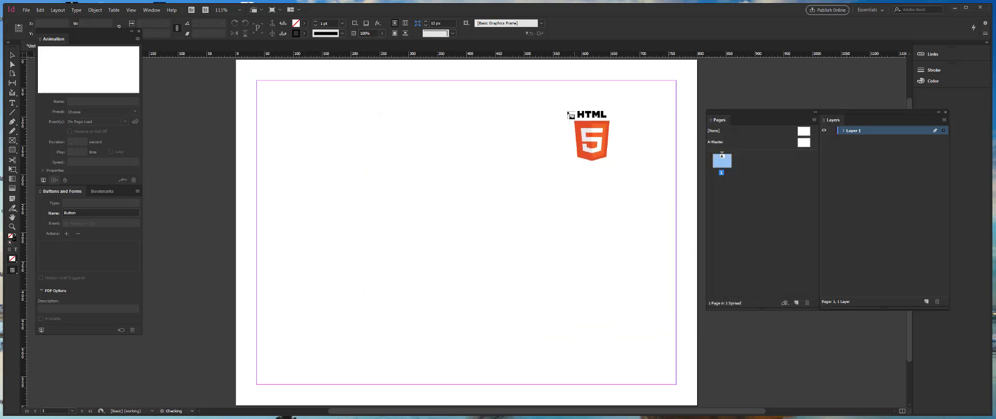
drag(490, 85, 564, 150)
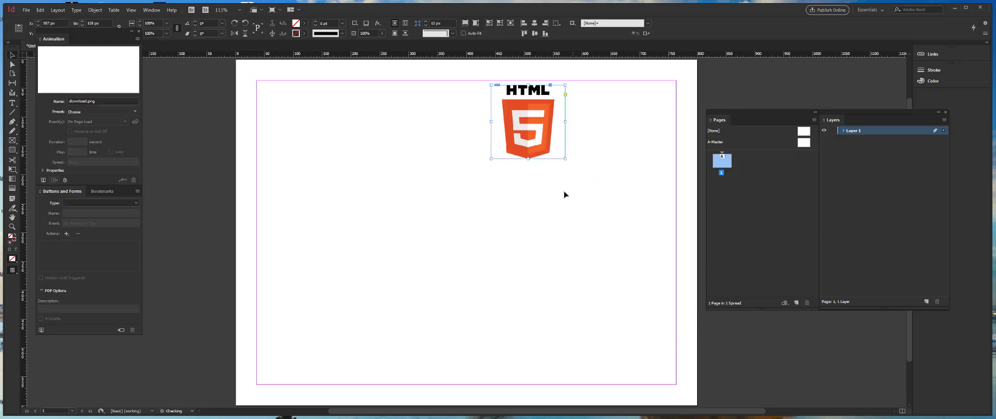
Place enemy.jpg below the HTML5 logo as a separate image about 152 px wide, undoing its replacement of the logo
key(ctrl+d)
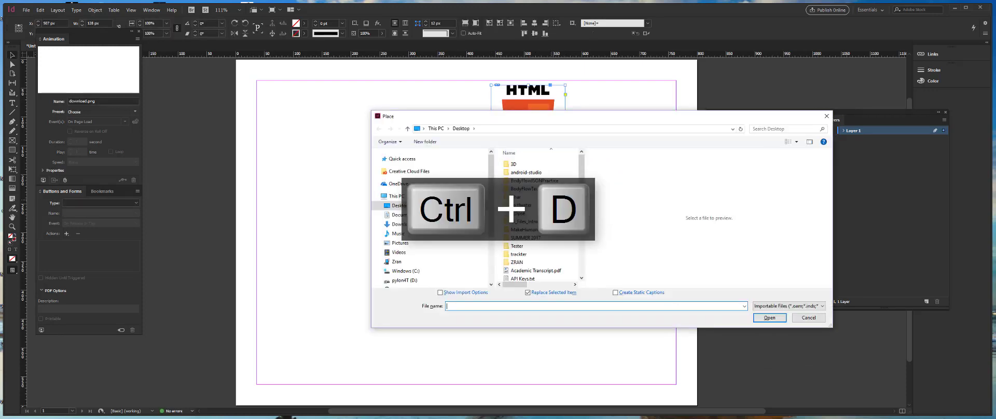
click(535, 237)
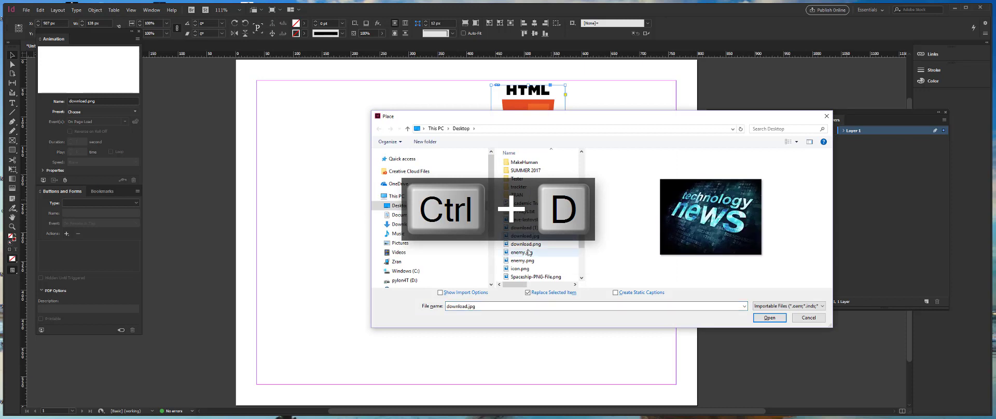
click(526, 253)
click(769, 318)
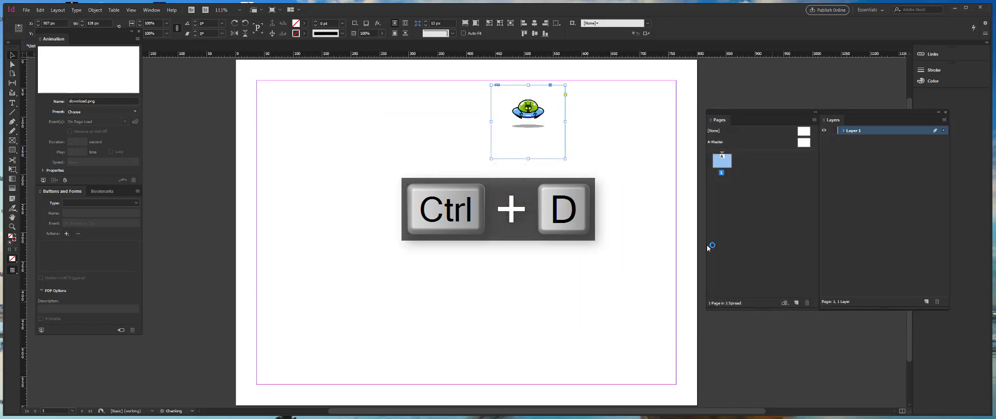
key(ctrl+z)
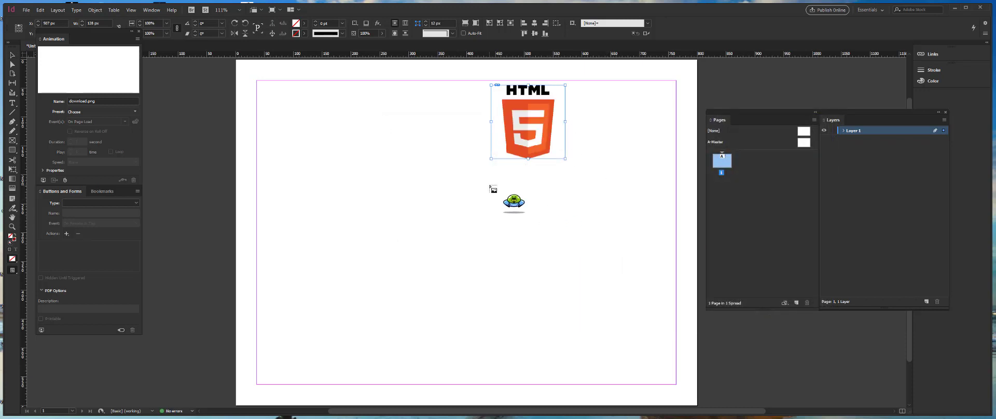
drag(490, 177, 580, 250)
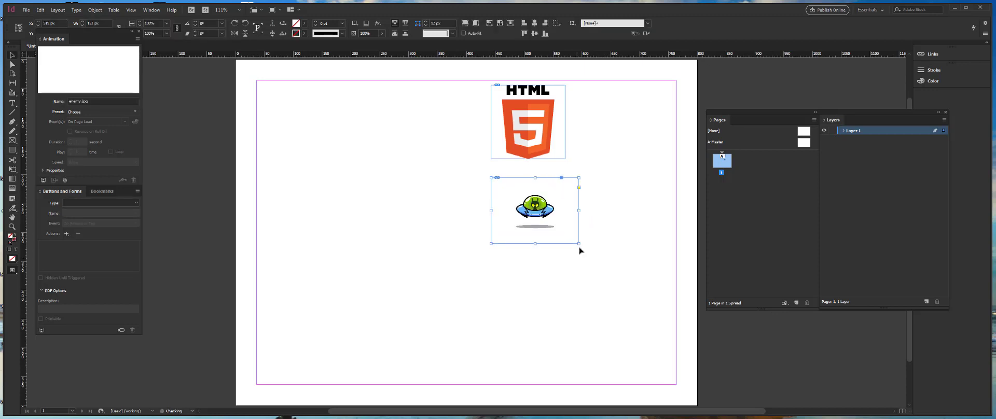
Place icon.png from the Desktop below the alien image, about 148 px wide
click(519, 314)
key(ctrl+d)
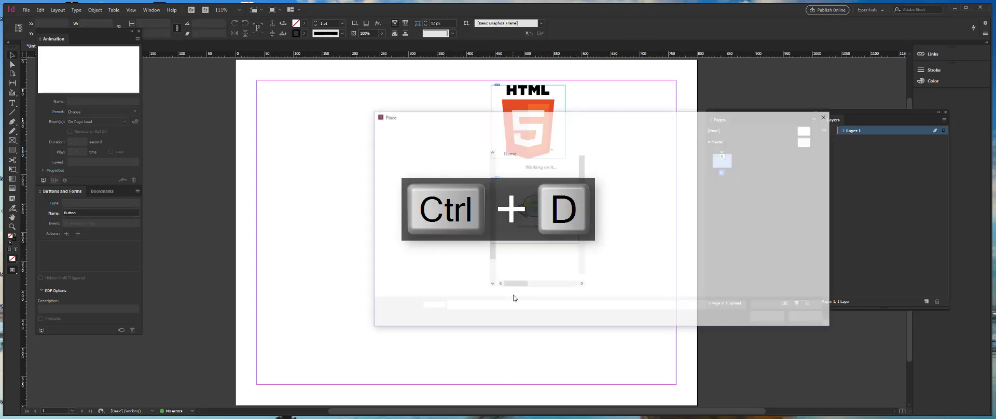
scroll(539, 218, down, 4)
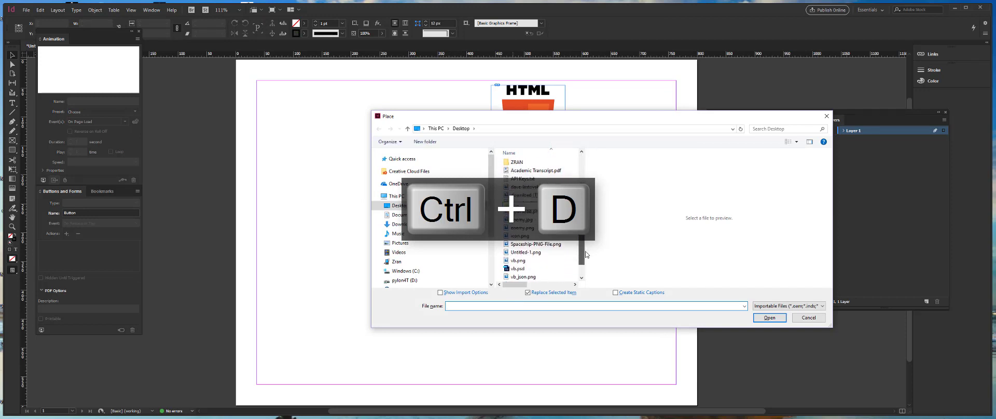
click(520, 236)
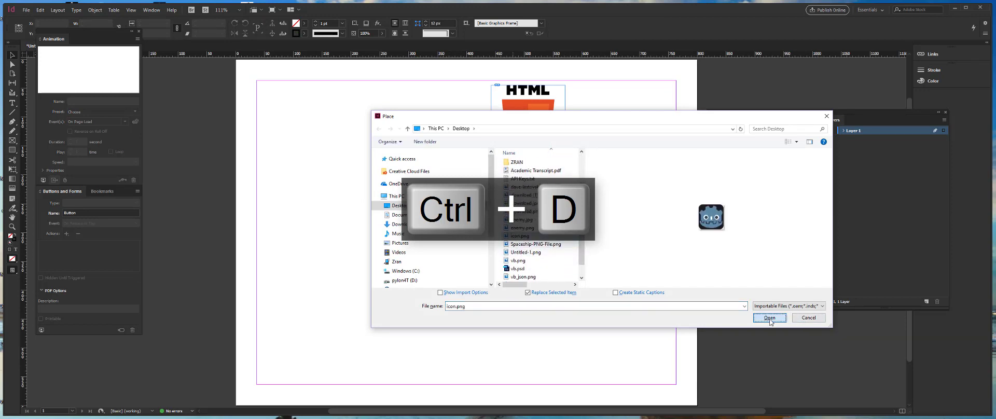
click(769, 319)
drag(498, 269, 583, 325)
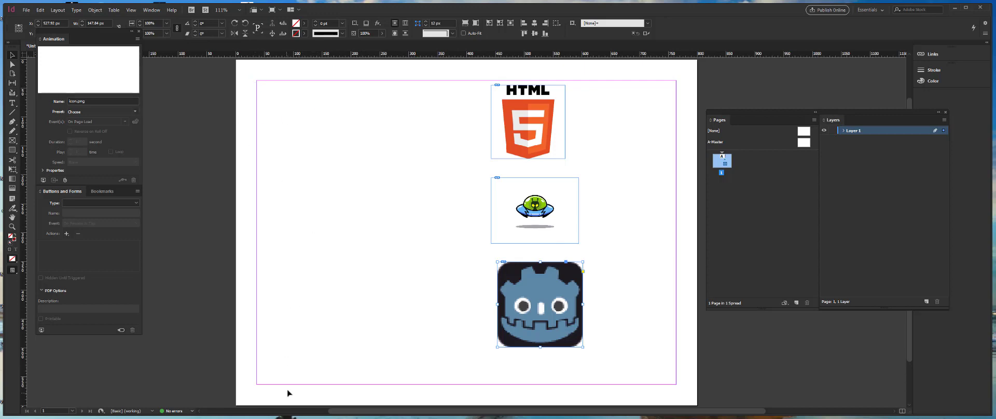
Draw a text frame about 148 px wide in the page's upper left corner and enter "Button A" in it
click(12, 103)
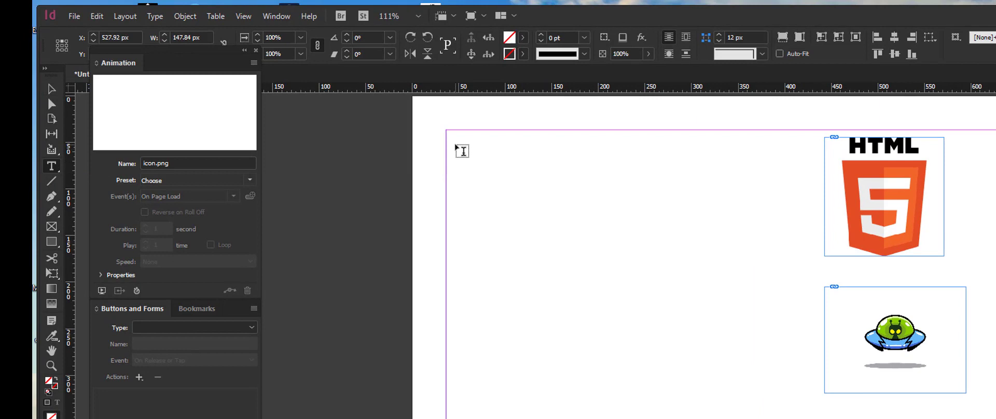
drag(456, 144, 592, 175)
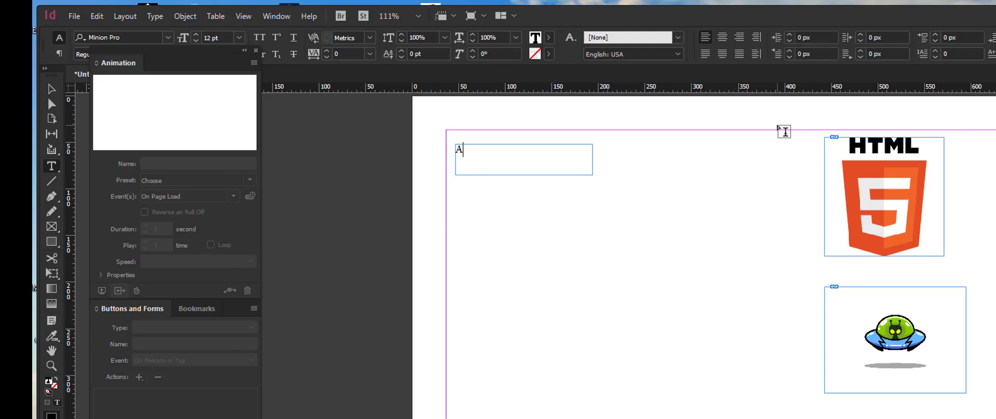
key(BackSpace)
text(Button)
key(BackSpace)
key(BackSpace)
text(on A)
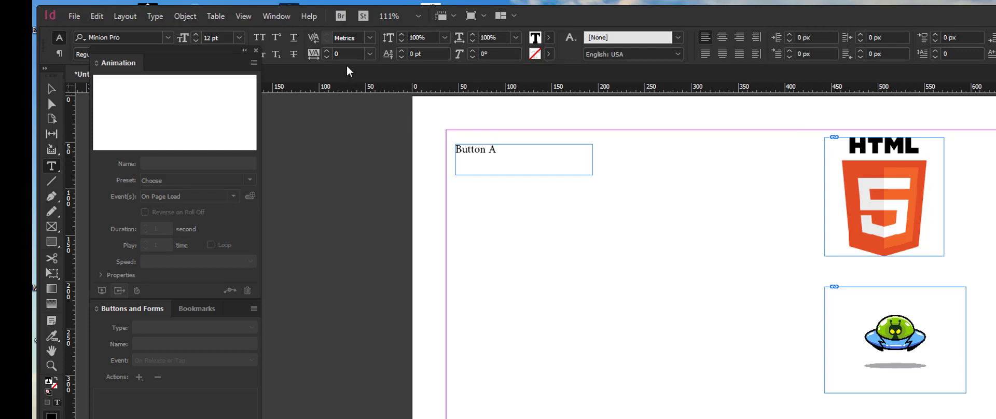
Format the "Button A" text as all caps at 24 pt and centre it in its frame
drag(524, 151, 356, 122)
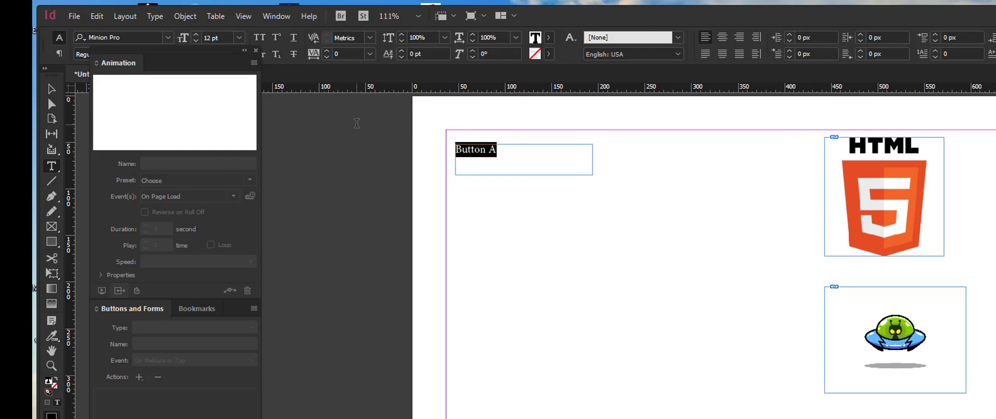
click(261, 39)
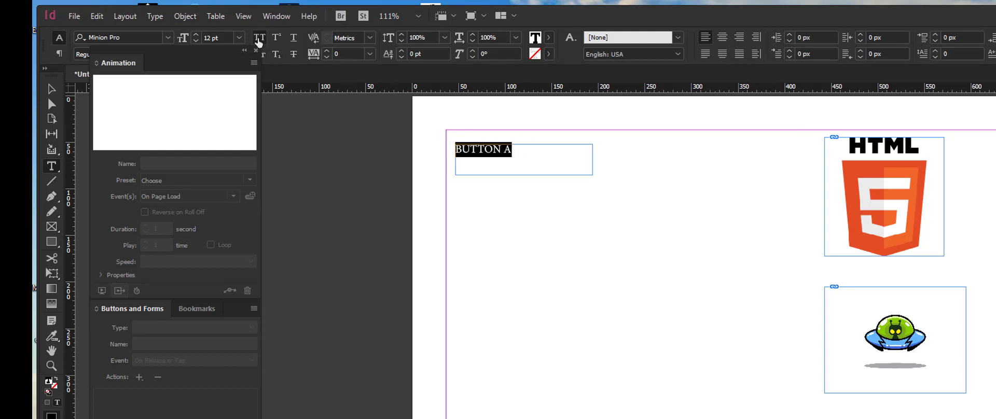
click(239, 38)
click(218, 199)
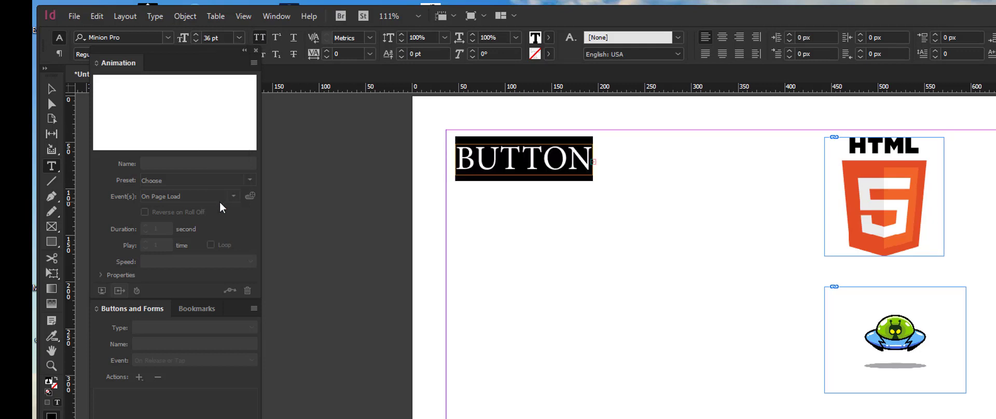
click(239, 38)
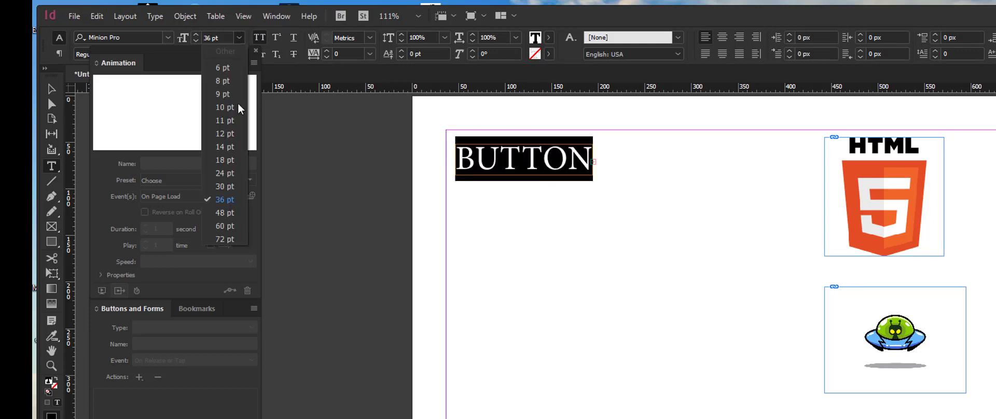
click(233, 175)
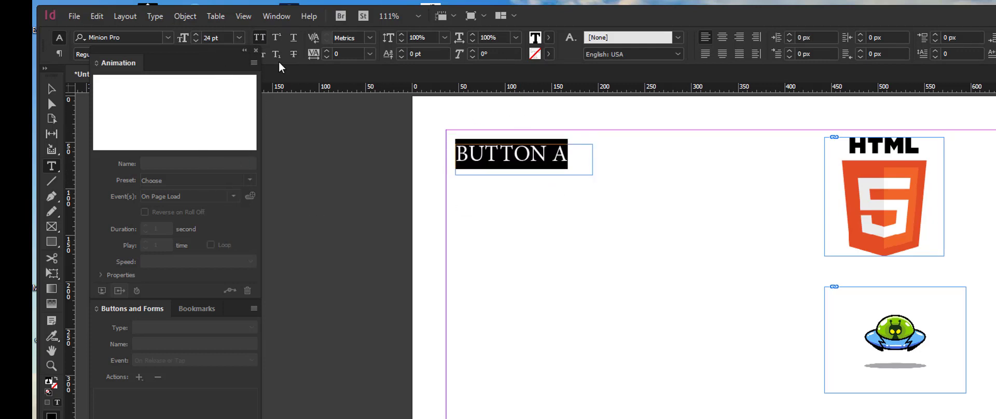
click(721, 38)
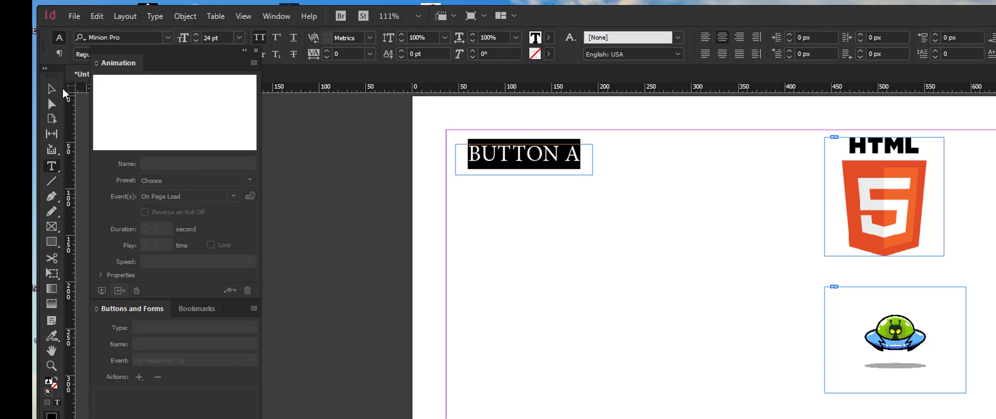
Fill the Button A text frame with RGB Cyan and shorten it to about 22 px high
click(52, 92)
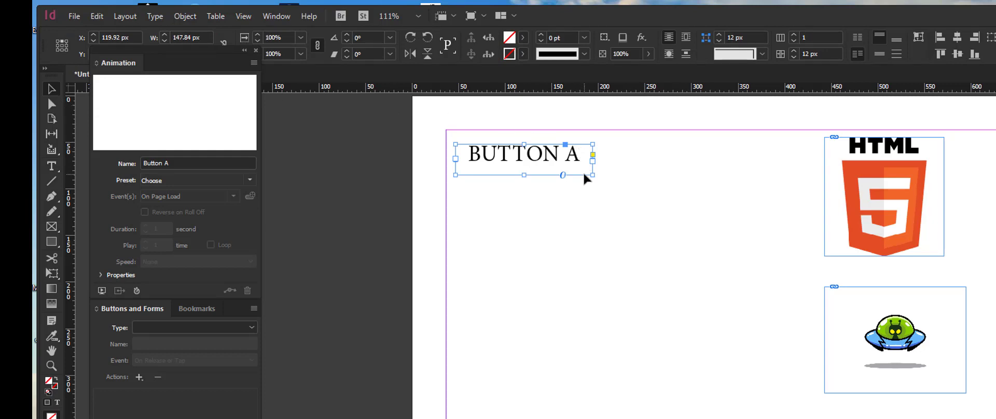
click(523, 40)
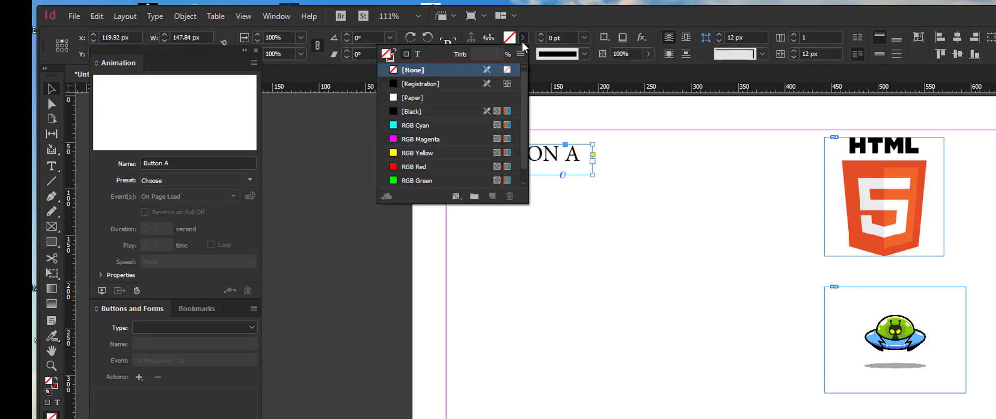
click(435, 125)
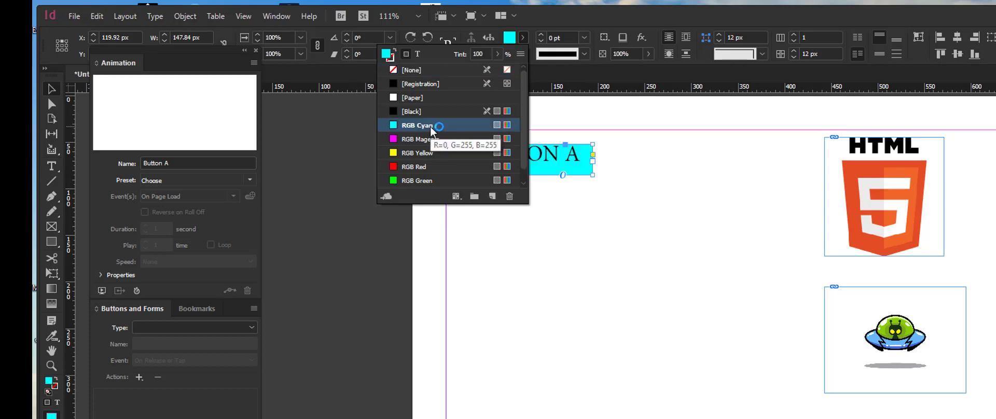
click(556, 206)
click(525, 171)
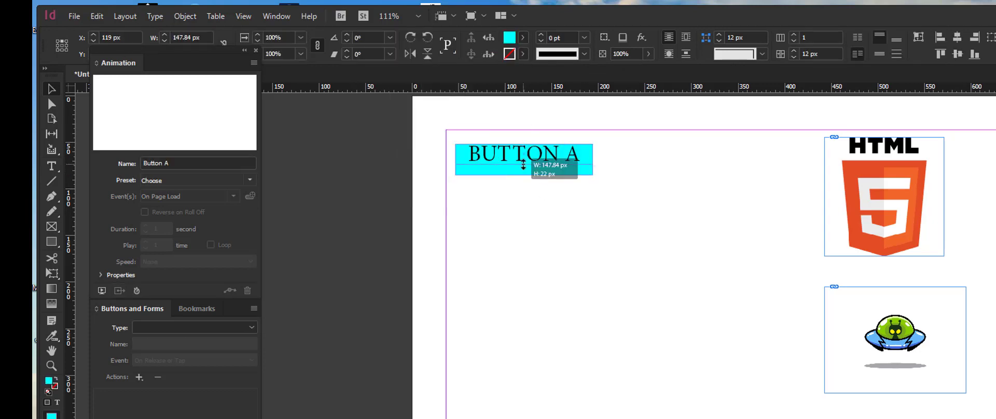
click(532, 186)
click(553, 155)
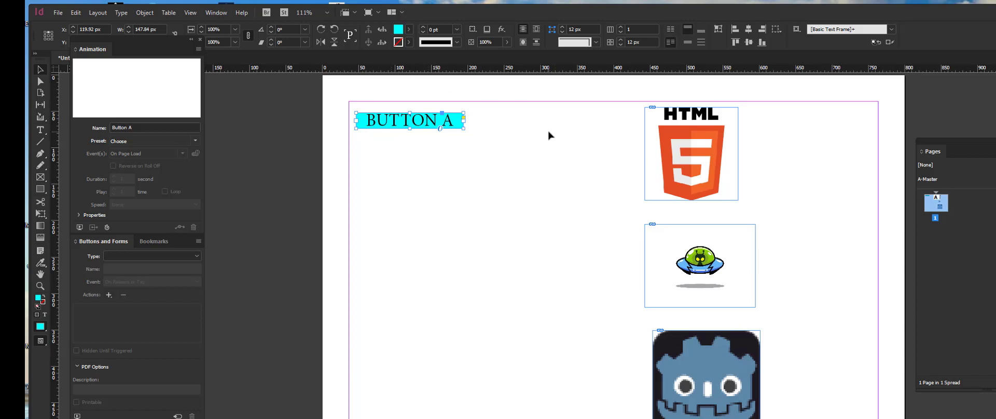
Convert the Button A text frame and the HTML5 logo together into interactive buttons
click(562, 120)
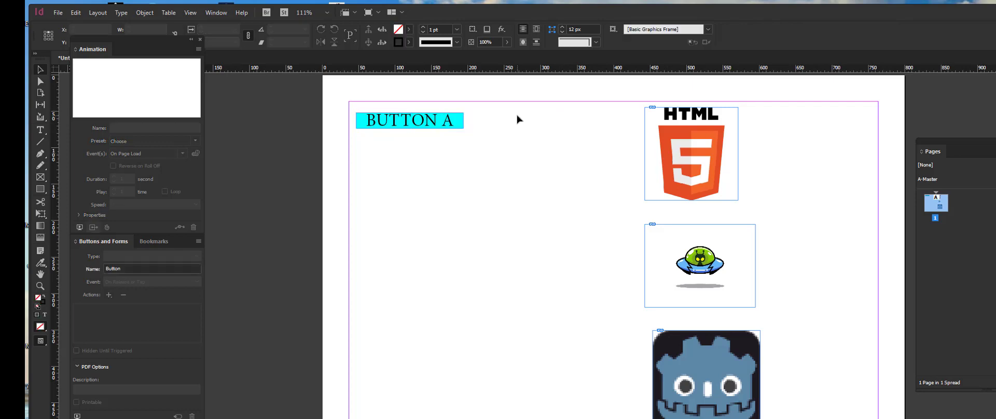
click(420, 120)
shift+click(676, 145)
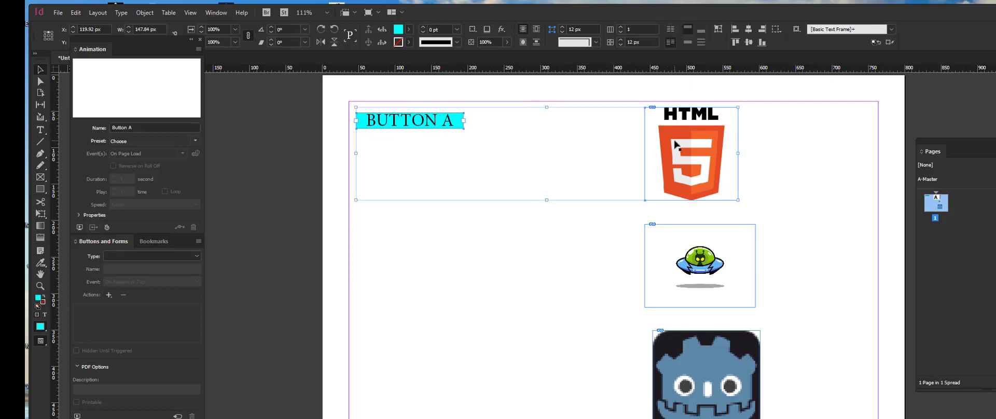
right_click(676, 145)
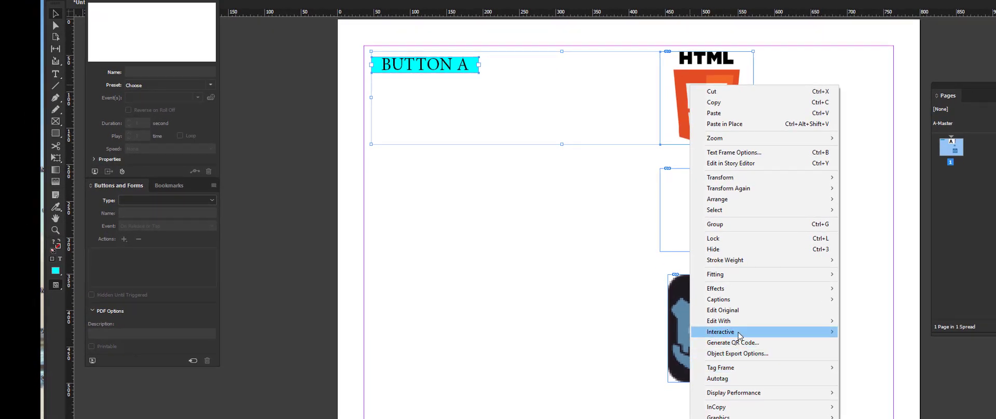
mouse_move(739, 335)
click(620, 331)
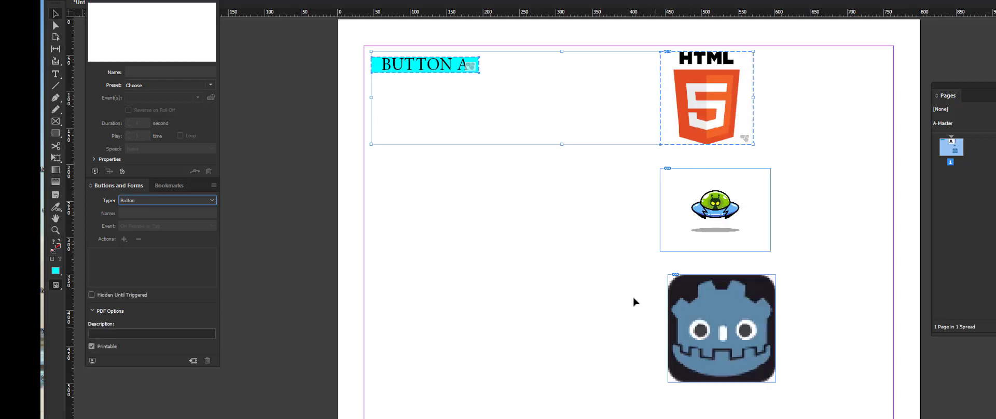
Convert the alien image and the Godot image together into interactive buttons
click(559, 259)
click(697, 210)
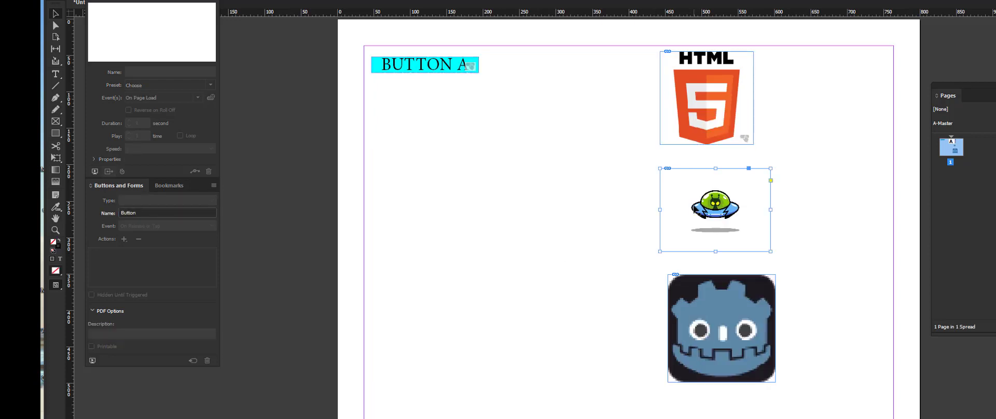
click(720, 320)
right_click(720, 320)
click(649, 300)
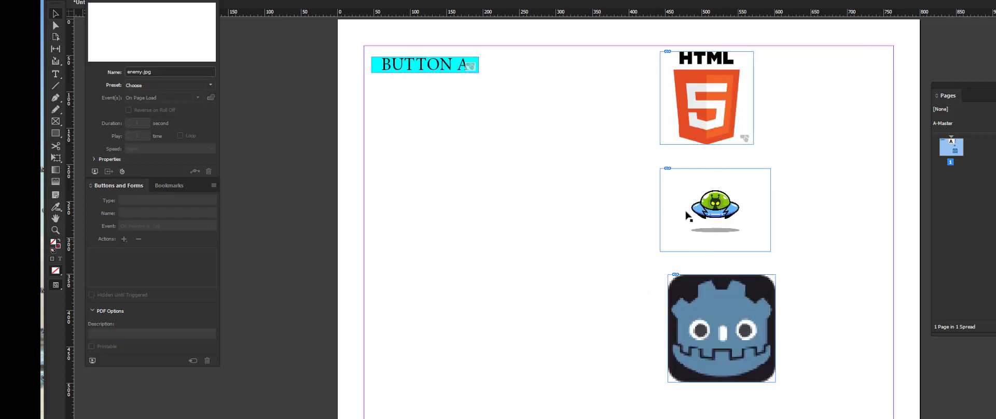
click(687, 215)
shift+click(679, 280)
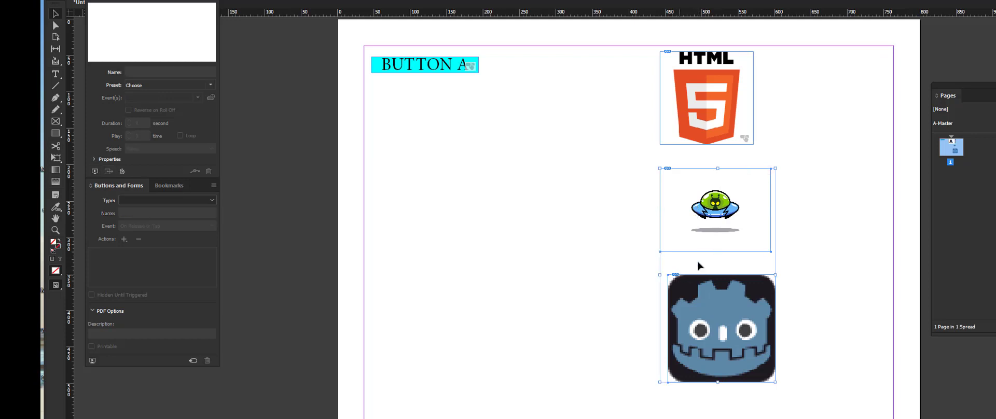
right_click(707, 211)
mouse_move(761, 385)
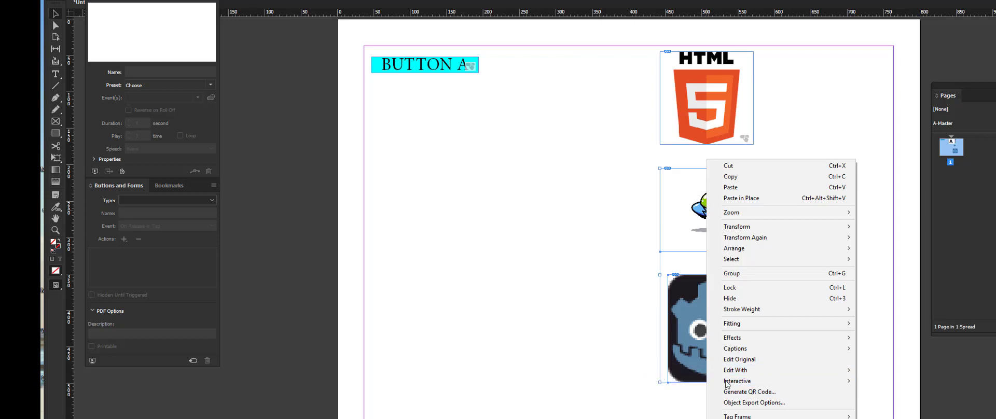
mouse_move(726, 384)
click(688, 381)
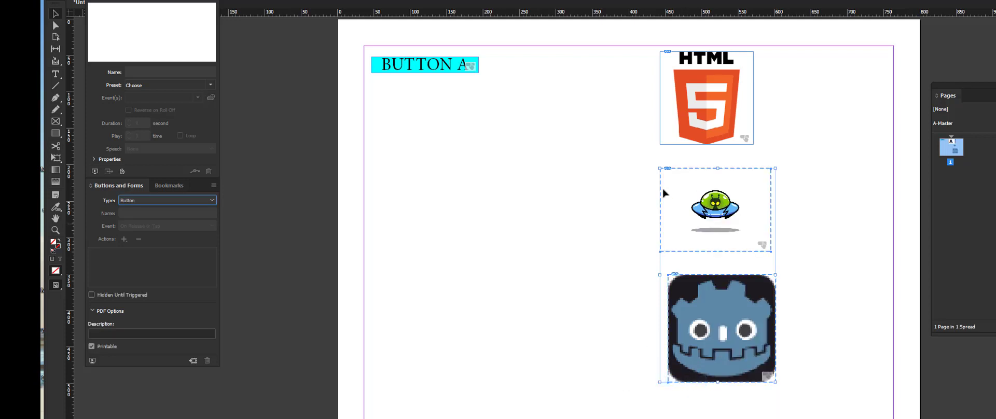
Select the image buttons individually and as a group to examine their names and button settings
click(570, 218)
click(707, 143)
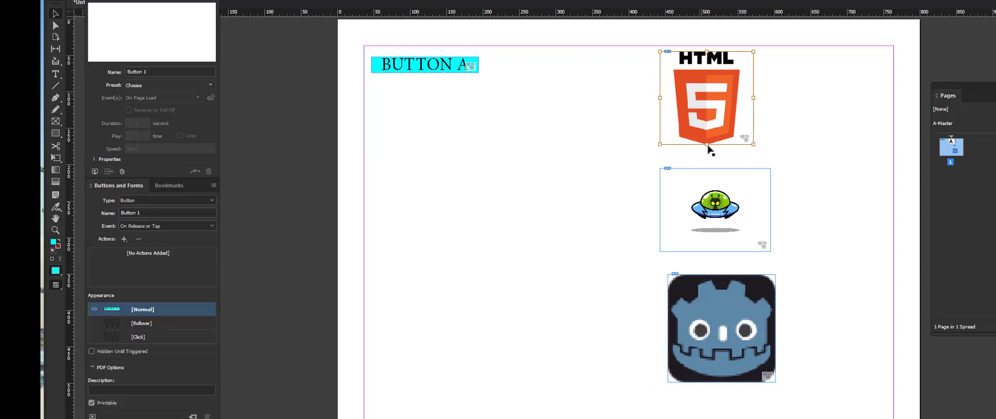
click(715, 228)
click(605, 131)
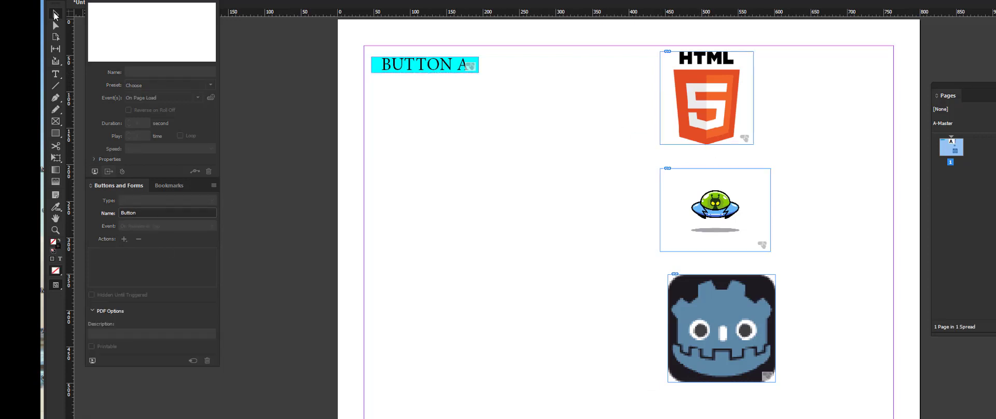
drag(627, 35, 861, 188)
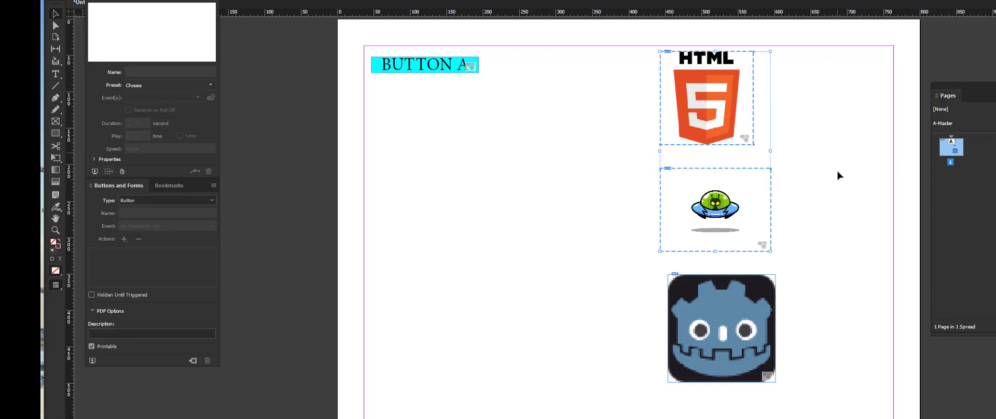
click(833, 194)
click(734, 312)
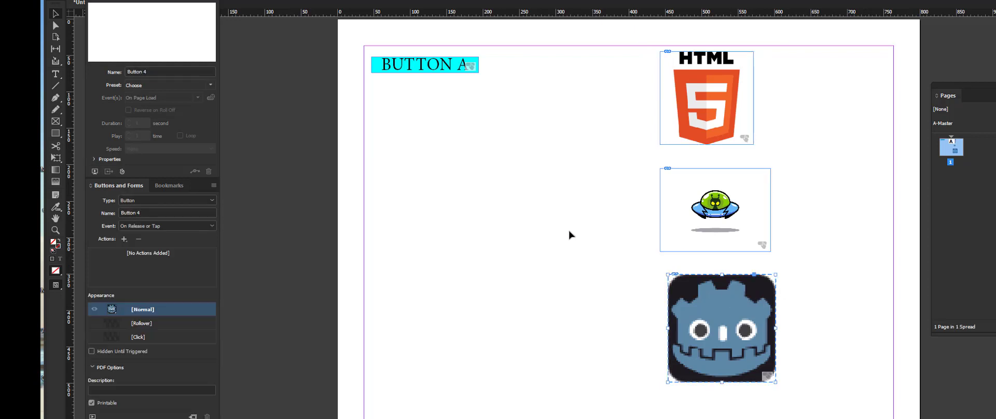
click(541, 181)
click(701, 59)
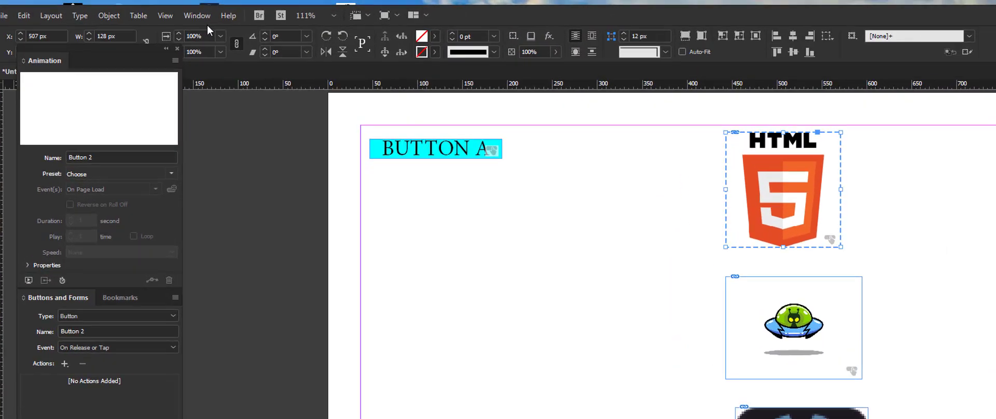
click(236, 8)
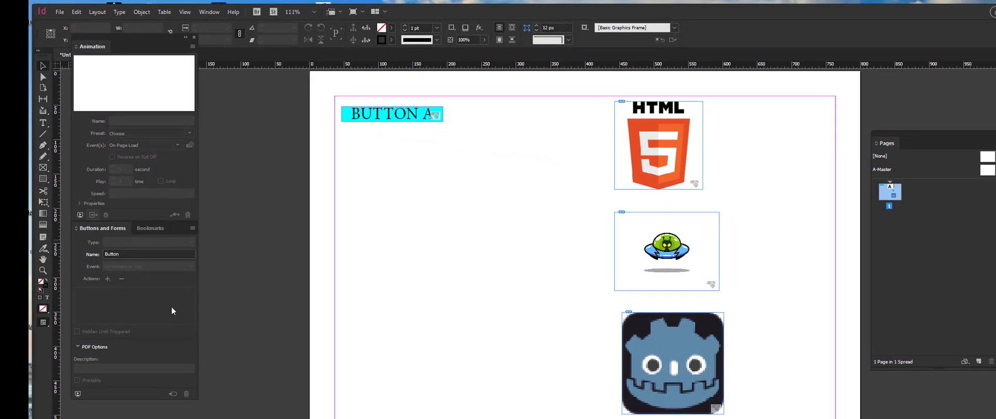
Rename the Button A text label's button as btnShowHtml
click(417, 117)
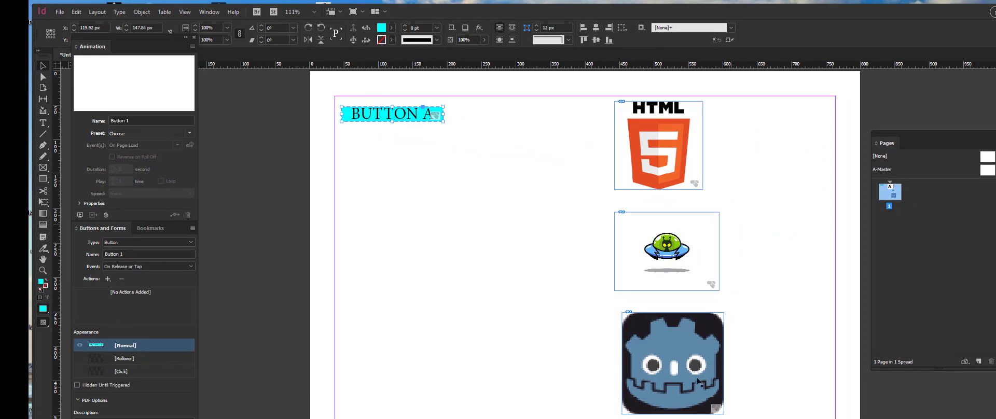
click(134, 254)
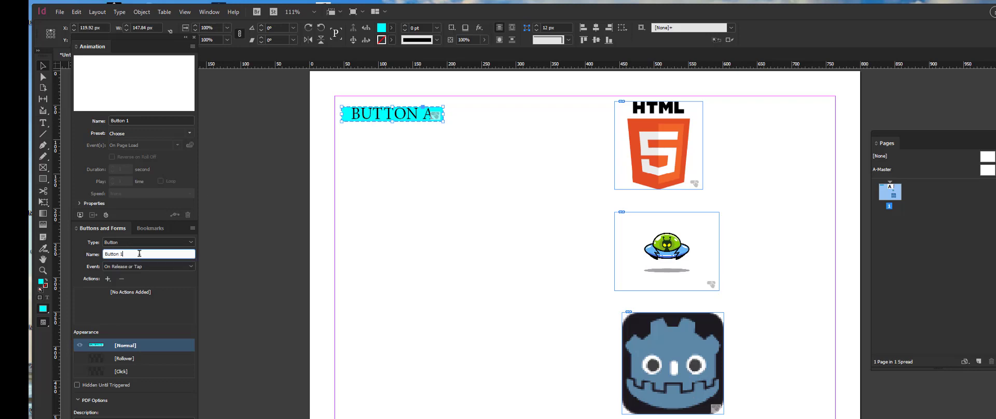
text(btn)
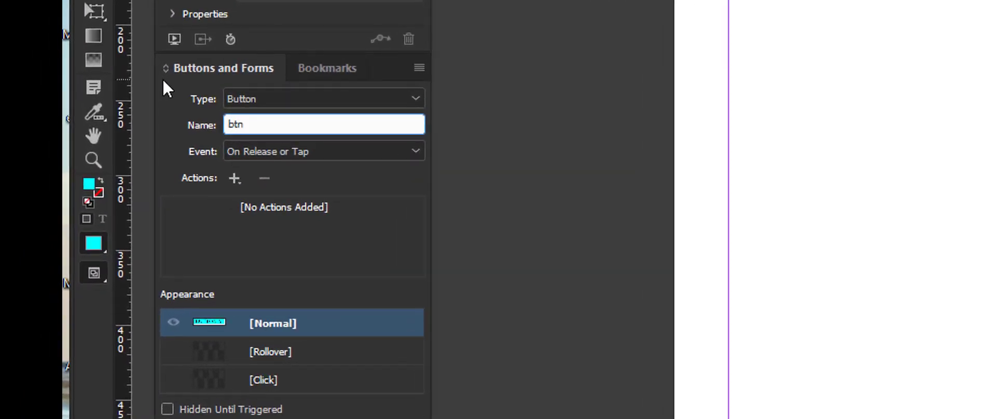
text(Html)
click(243, 124)
text(Show)
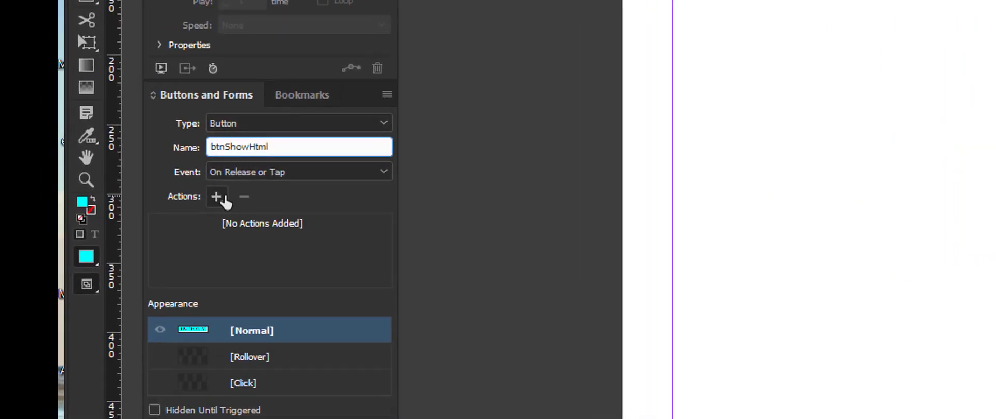
Add a Show/Hide Buttons and Forms action to the Button A label for the On Release or Tap event
click(223, 198)
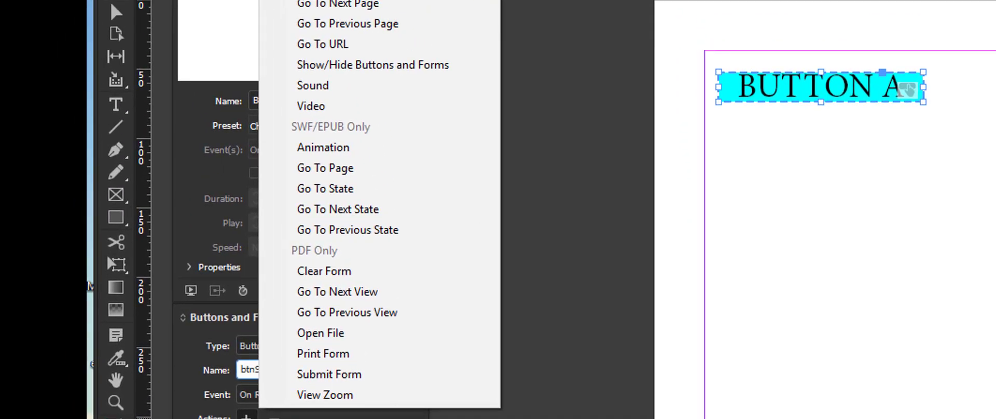
click(395, 72)
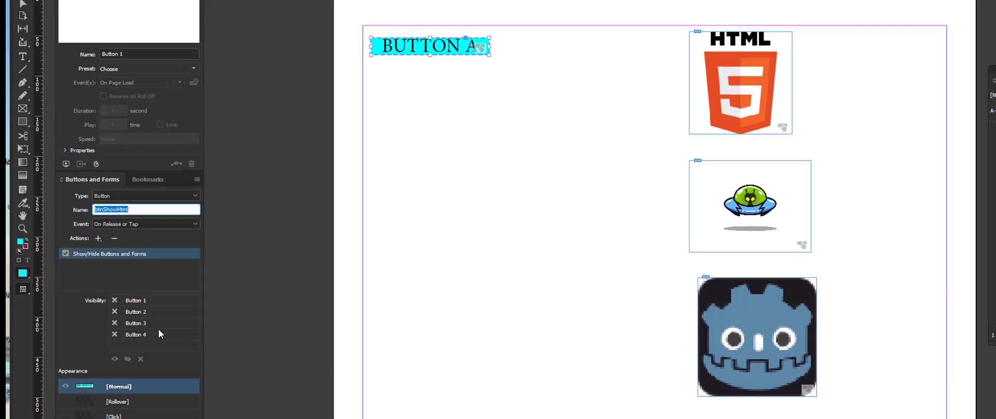
click(484, 101)
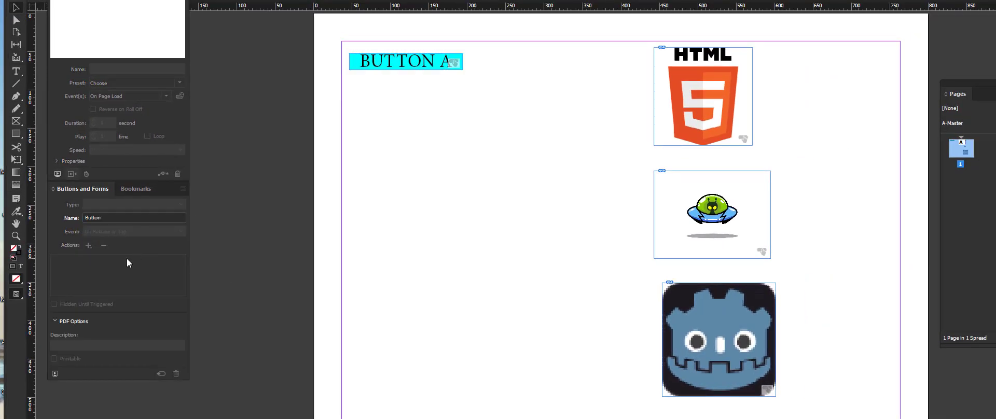
click(136, 216)
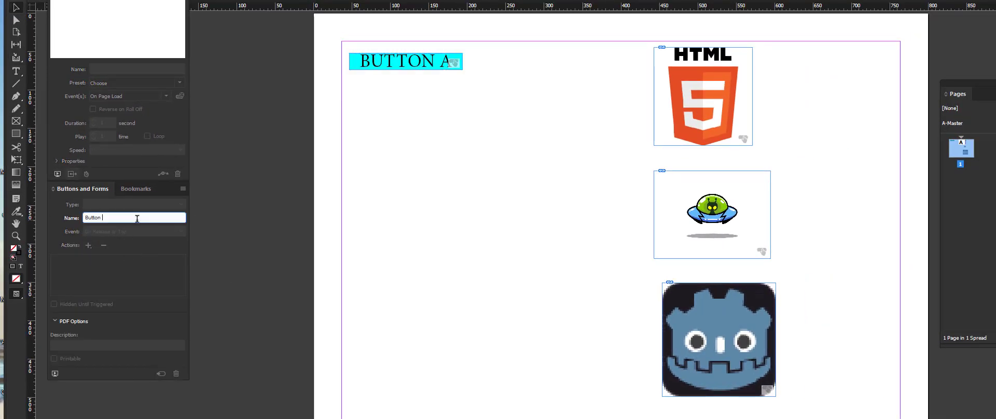
click(413, 61)
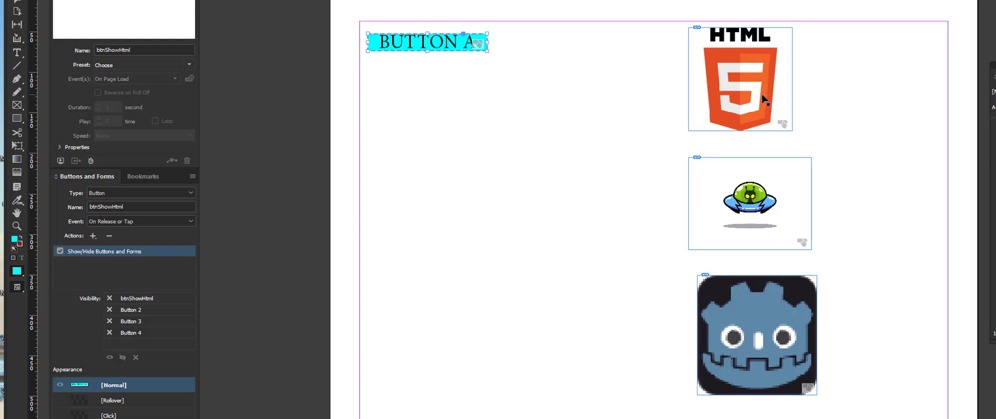
Rename the HTML5 logo's button as HTML
click(724, 70)
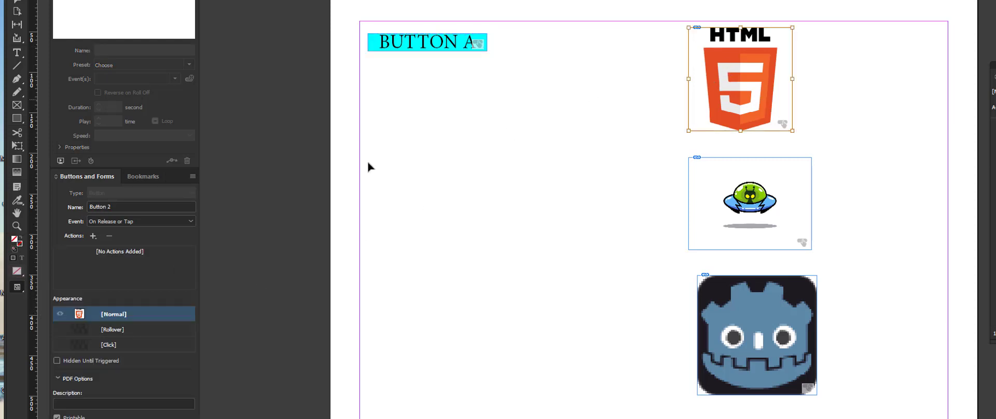
click(134, 209)
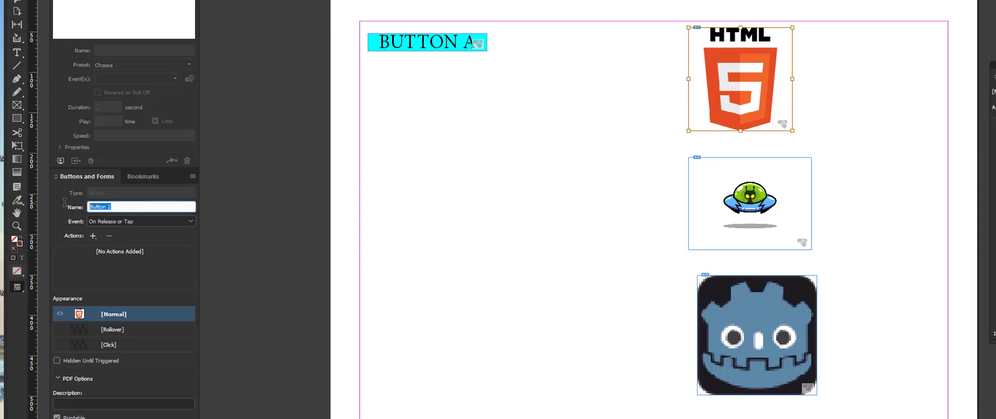
text(HTML)
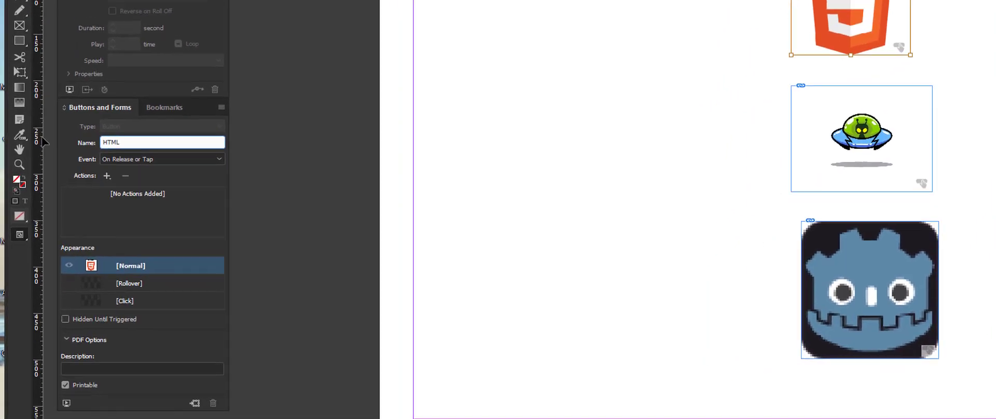
Rename the alien image's button as Alien and the Godot image's button as GODOT
click(856, 133)
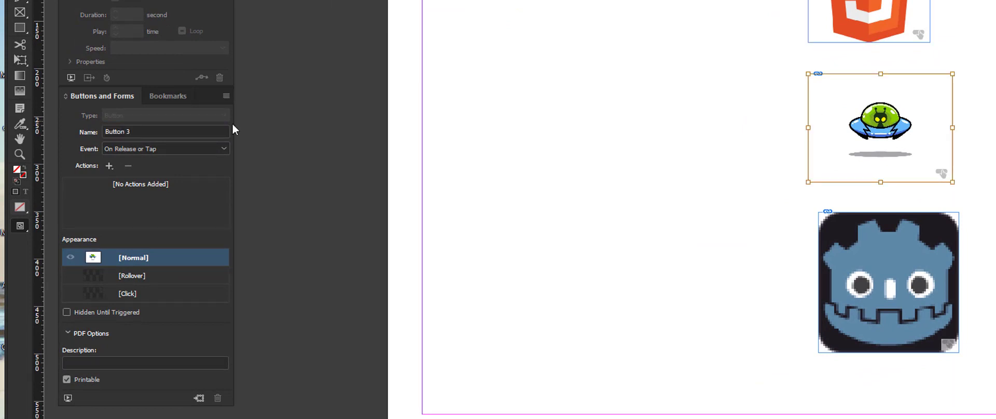
click(191, 131)
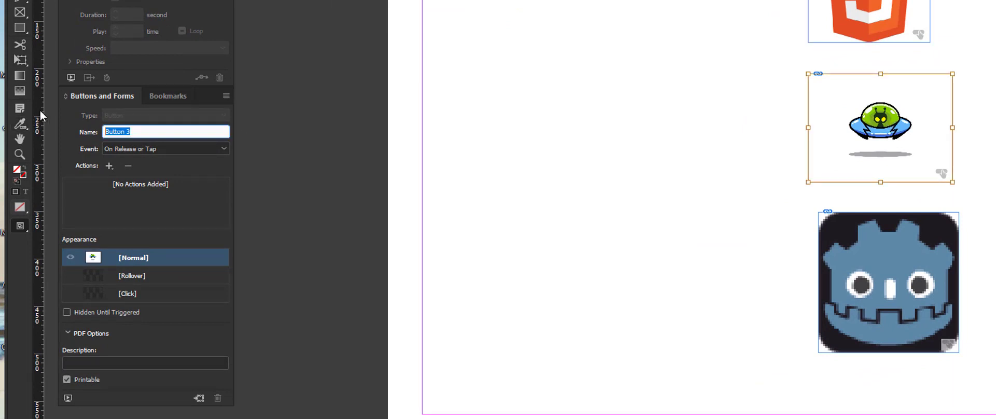
text(Alien)
click(948, 281)
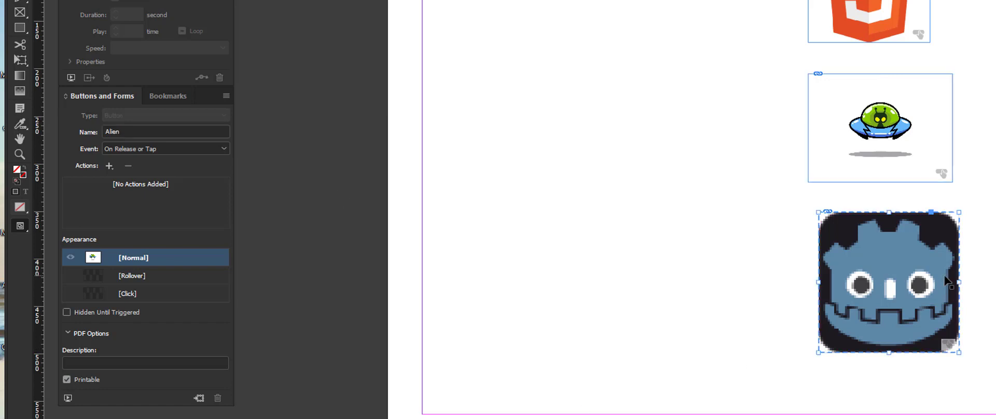
click(162, 131)
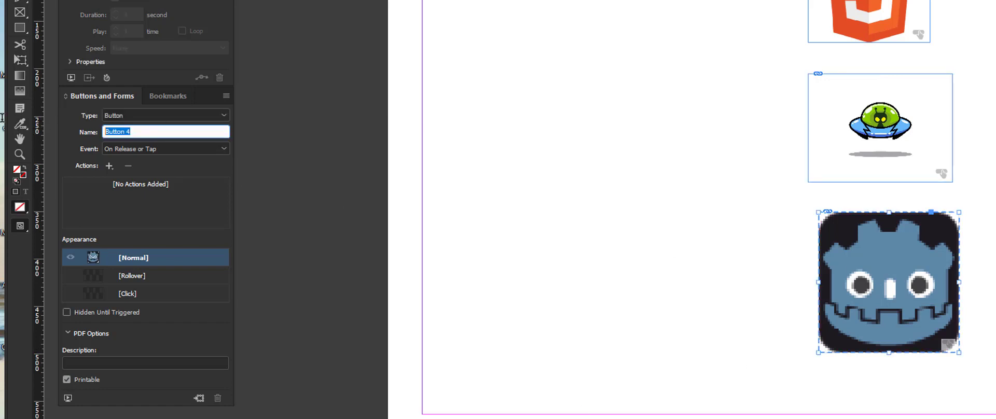
text(GODOT)
click(595, 197)
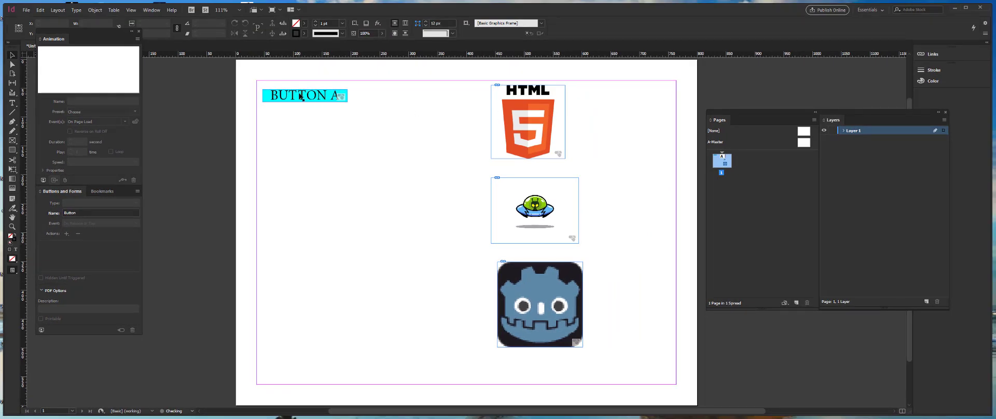
Change the Button A label's text to "Button HTML" and widen its frame to about 255 px
click(300, 96)
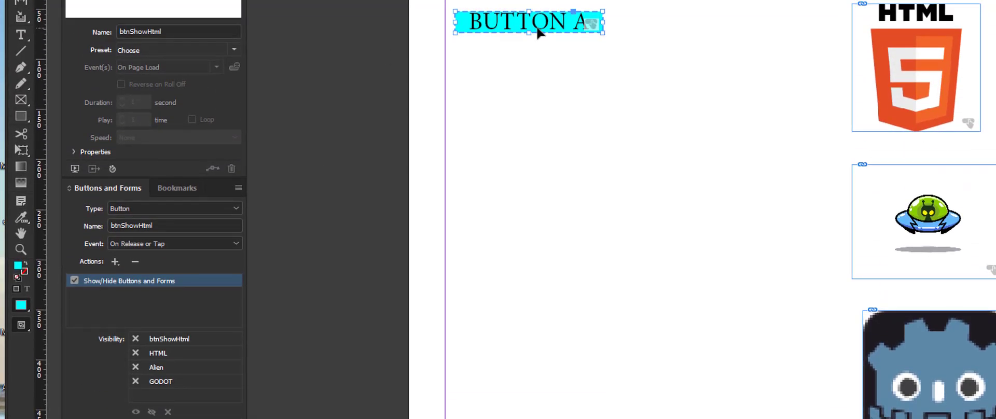
double_click(572, 27)
drag(572, 23, 593, 20)
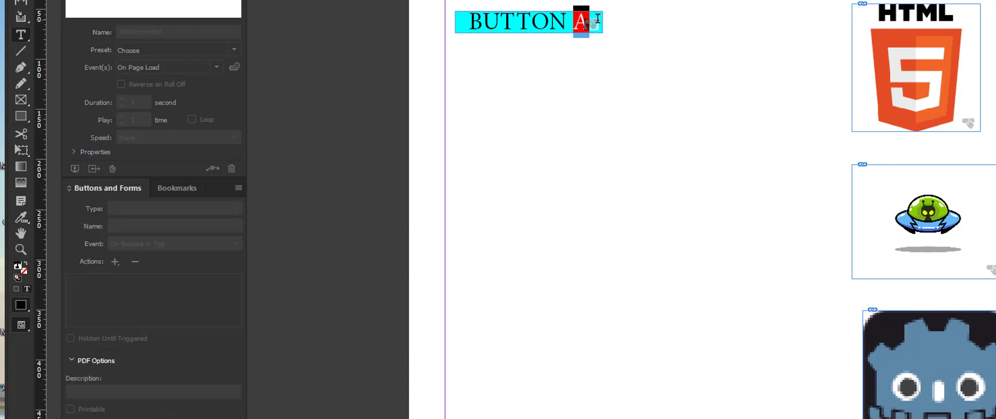
text(HTM)
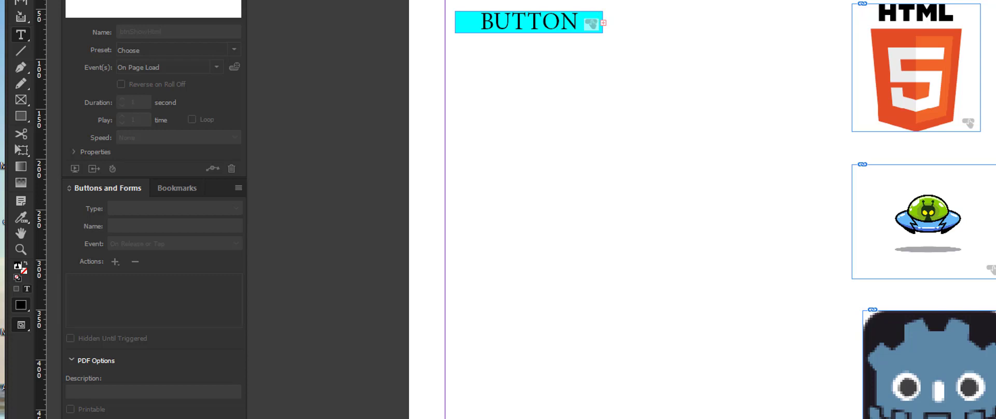
key(Escape)
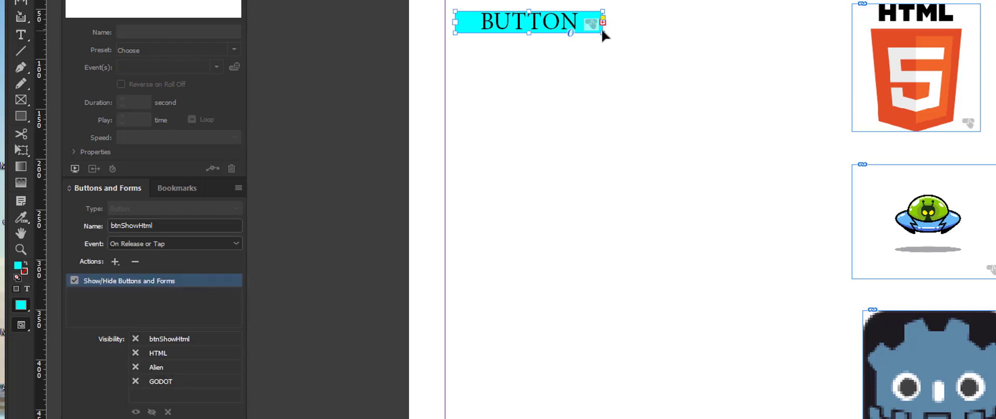
drag(603, 33, 710, 34)
Set the btnShowHtml button's visibility action to show HTML and hide Alien and GODOT
click(529, 27)
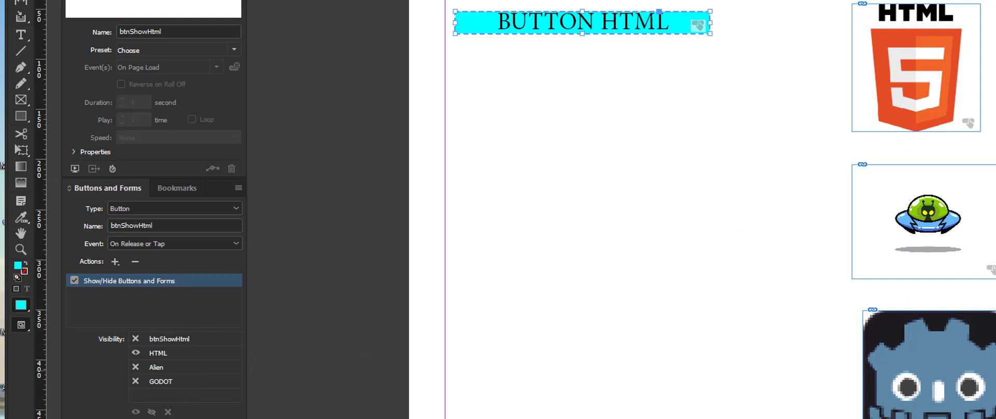
click(157, 368)
shift+click(151, 381)
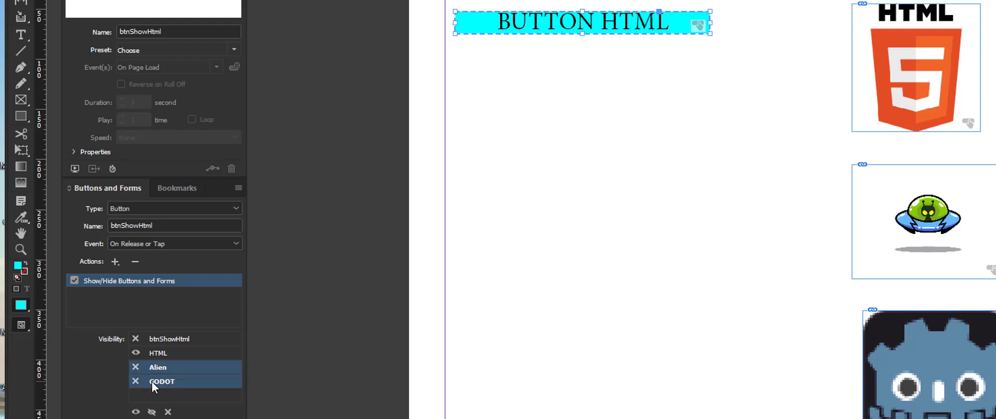
click(154, 412)
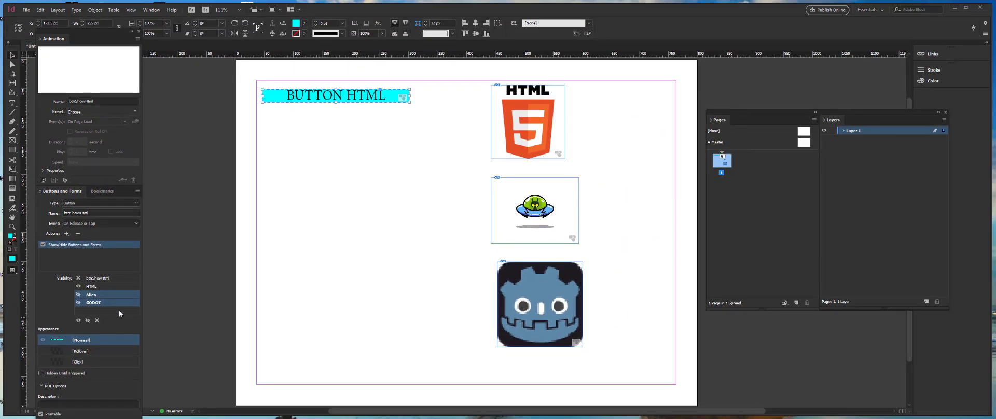
Set the btnShowHtml button's Show/Hide action to also hide btnShowHtml itself
click(106, 280)
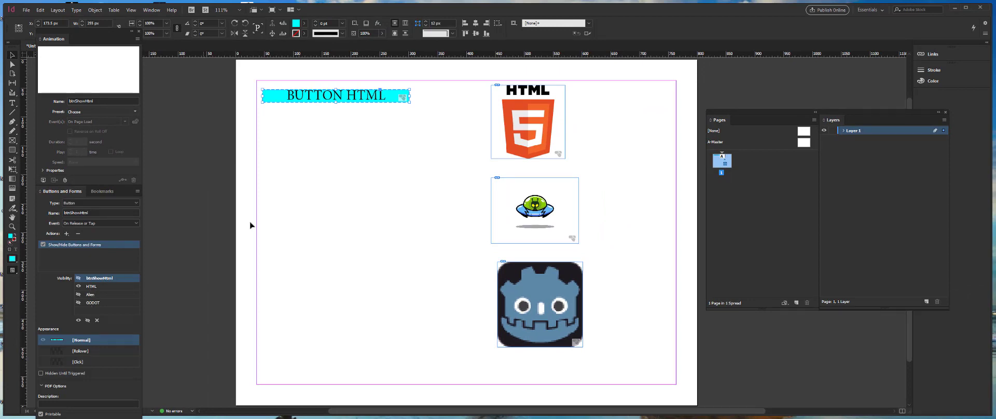
click(266, 193)
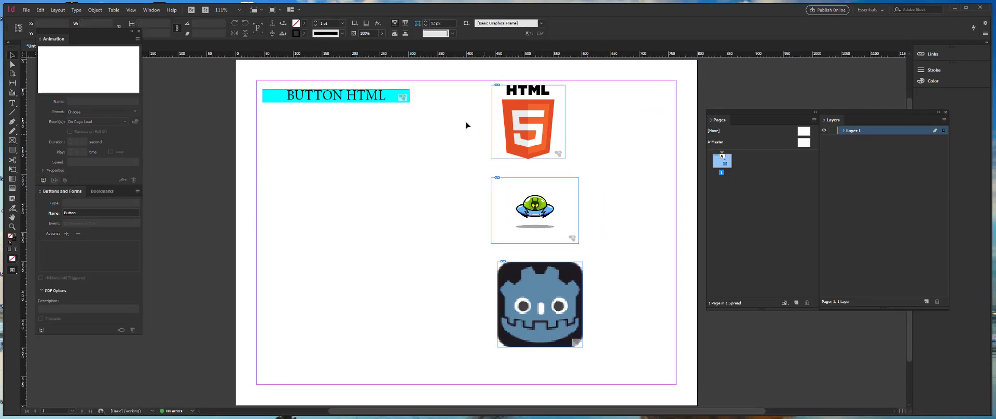
Make the HTML5 logo's button hidden until triggered
click(523, 114)
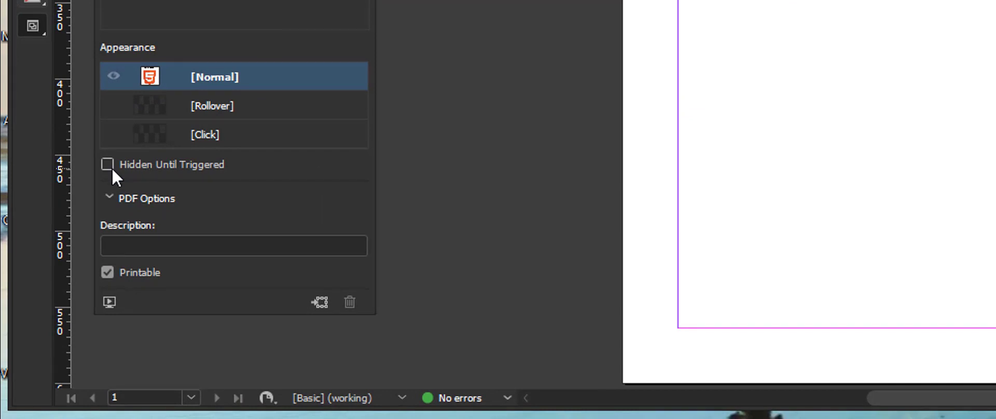
click(107, 165)
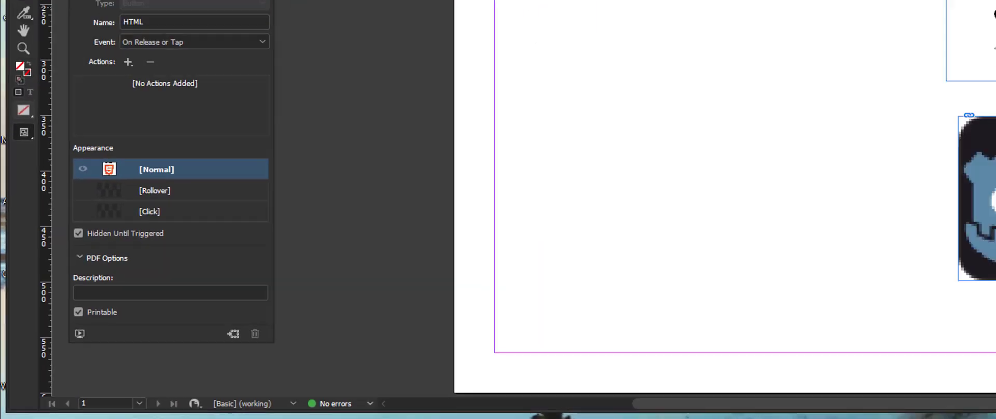
key(ctrl+s)
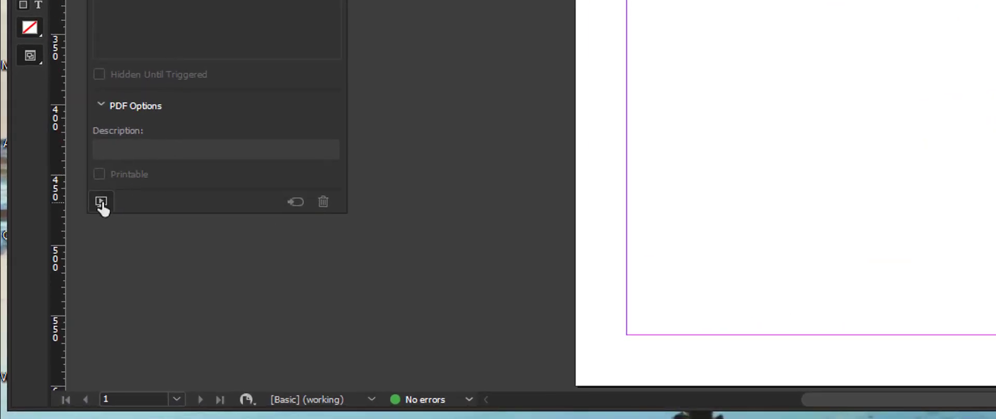
Preview the document's EPUB interactivity, test Button HTML once, and close the preview
click(101, 202)
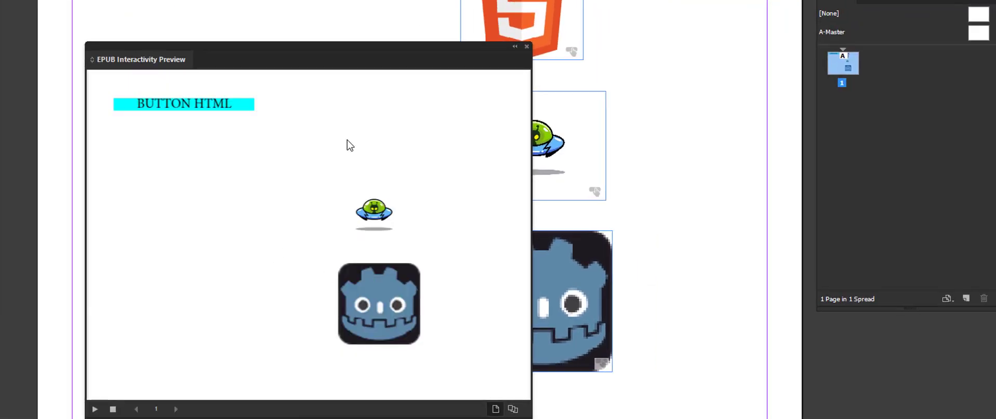
click(171, 106)
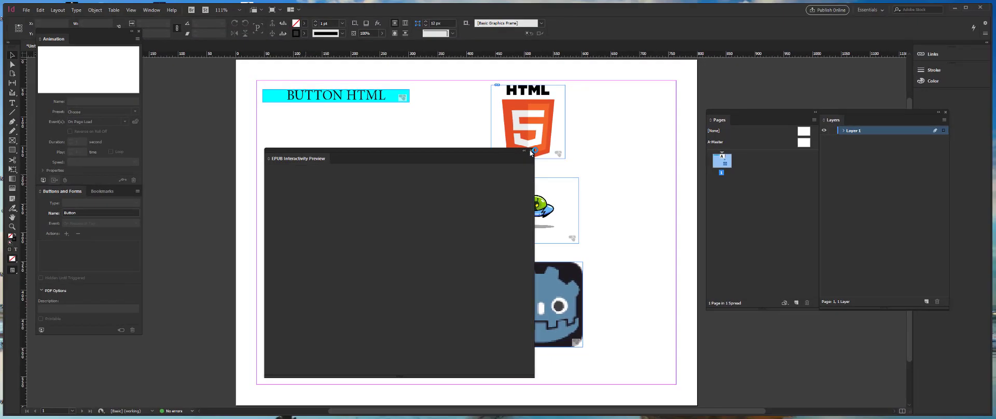
click(529, 150)
Set btnShowHtml's visibility of itself to no change in its Show/Hide Buttons and Forms action
click(357, 99)
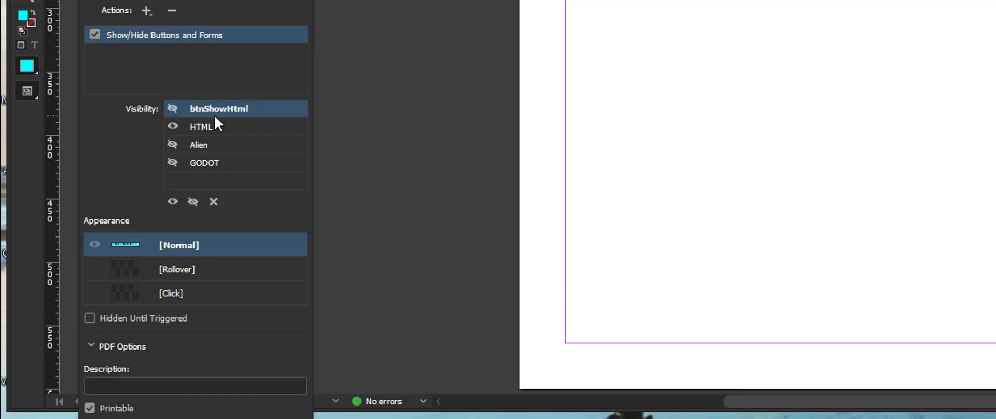
click(173, 109)
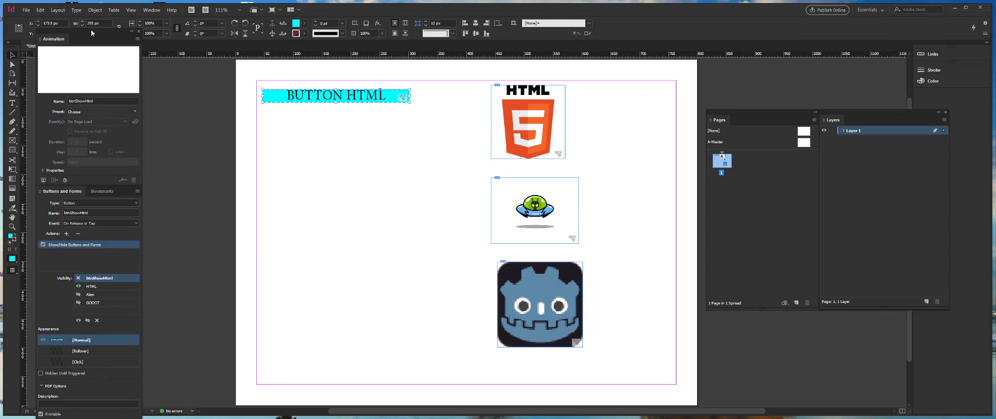
Run the interactivity preview again to retest Button HTML with its own visibility excluded from the action
drag(90, 31, 89, 7)
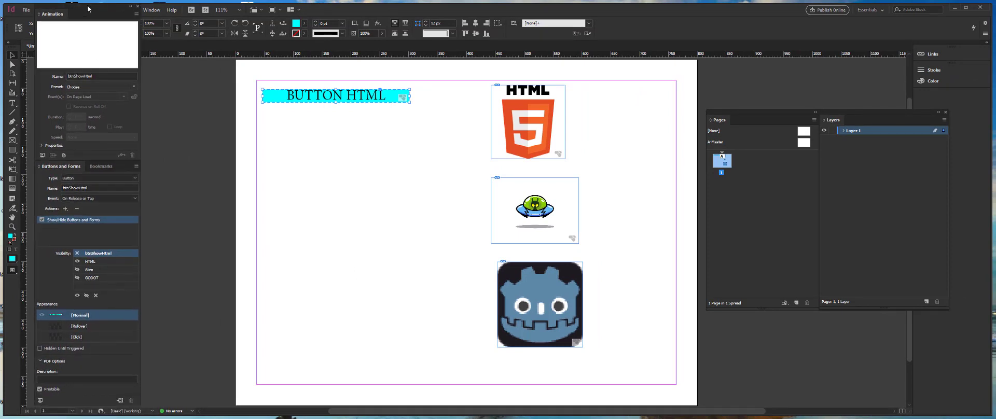
click(40, 401)
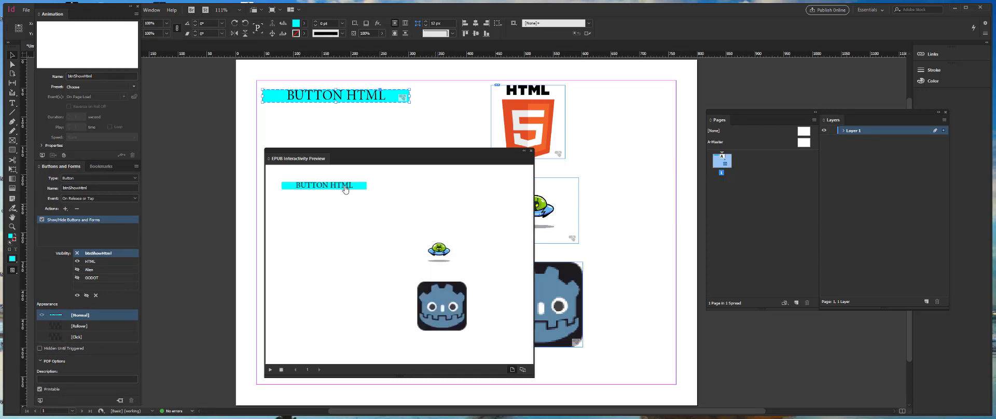
click(346, 188)
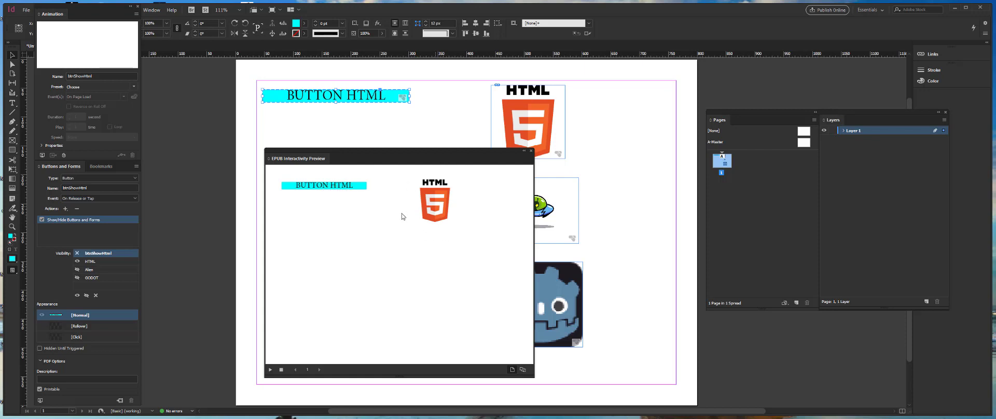
click(530, 151)
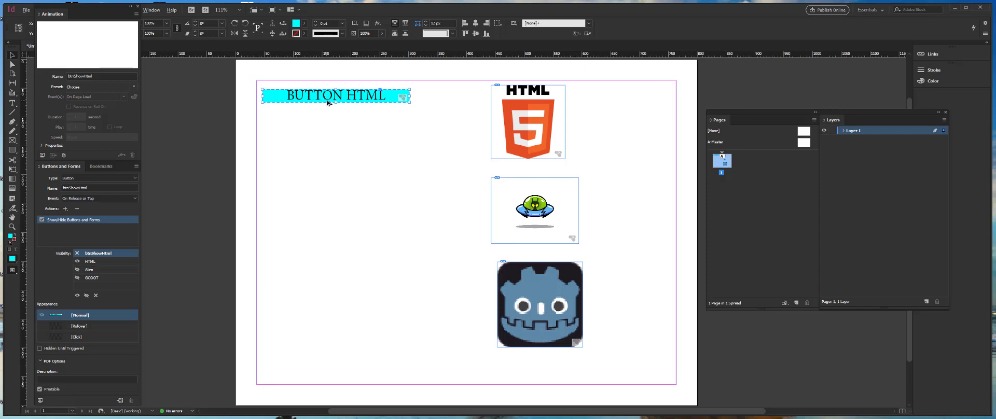
Duplicate Button HTML twice beneath the original and change the middle copy's label to BUTTON ALIEN
drag(330, 100, 319, 158)
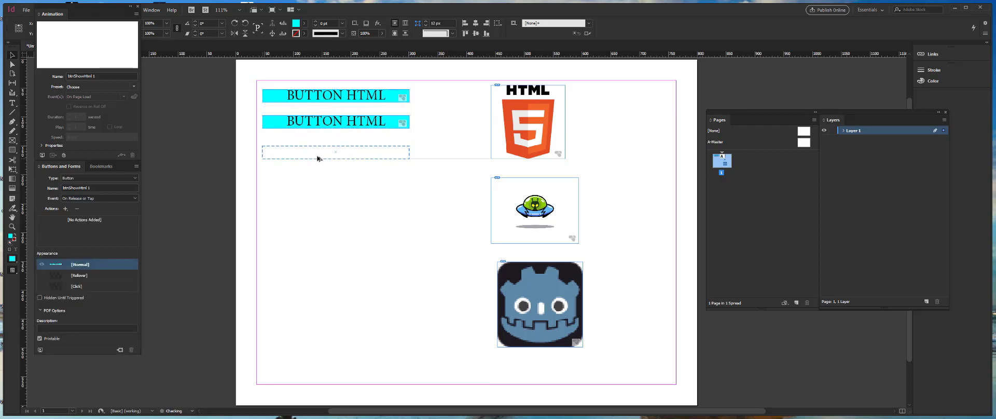
click(358, 123)
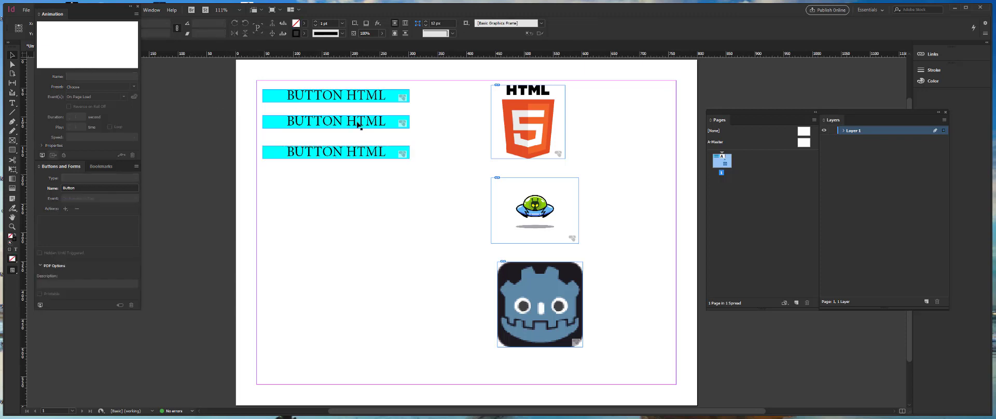
double_click(358, 125)
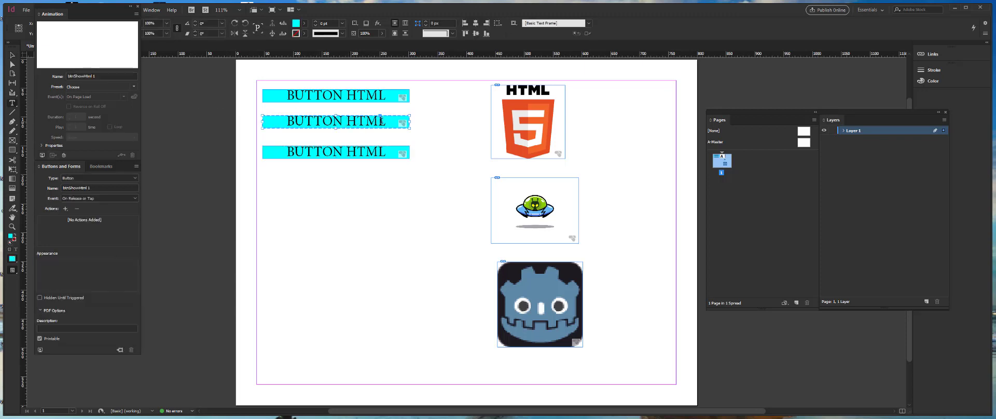
drag(346, 121, 406, 121)
text(ALIEN)
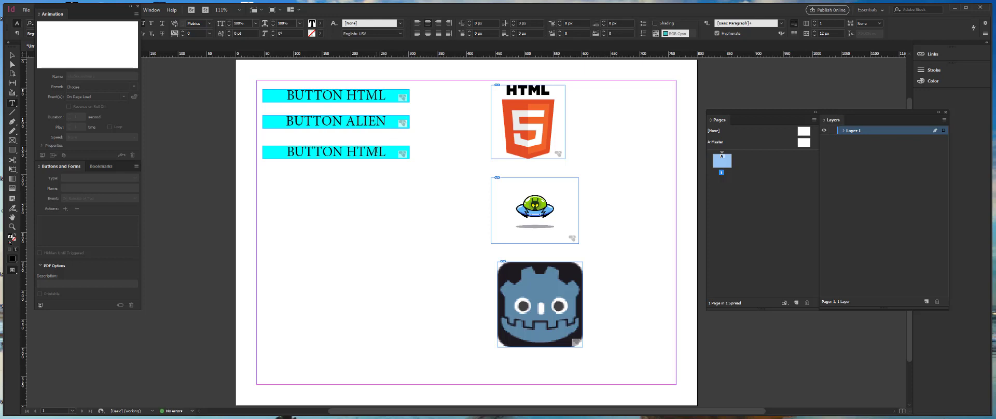
Change the lowest button copy's label to BUTTON GODOT
double_click(346, 153)
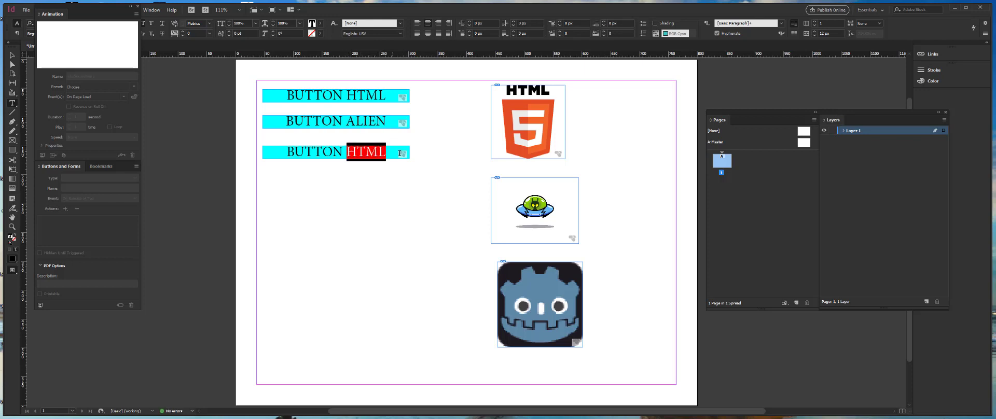
text(GODOT)
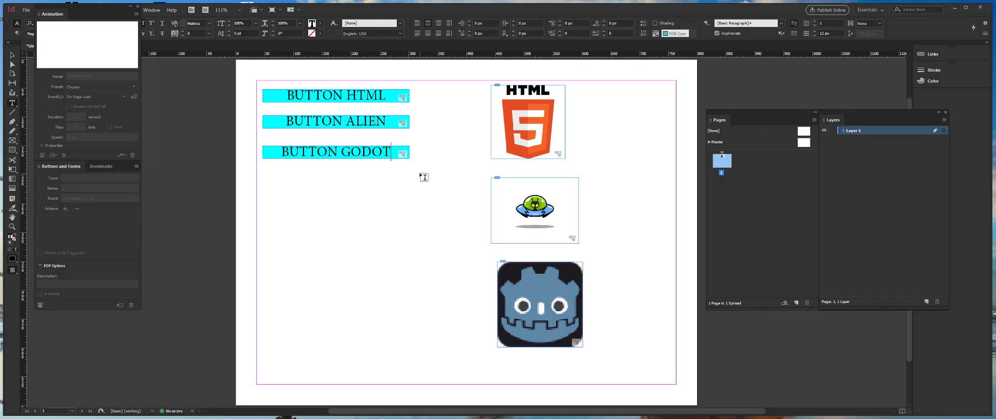
key(Escape)
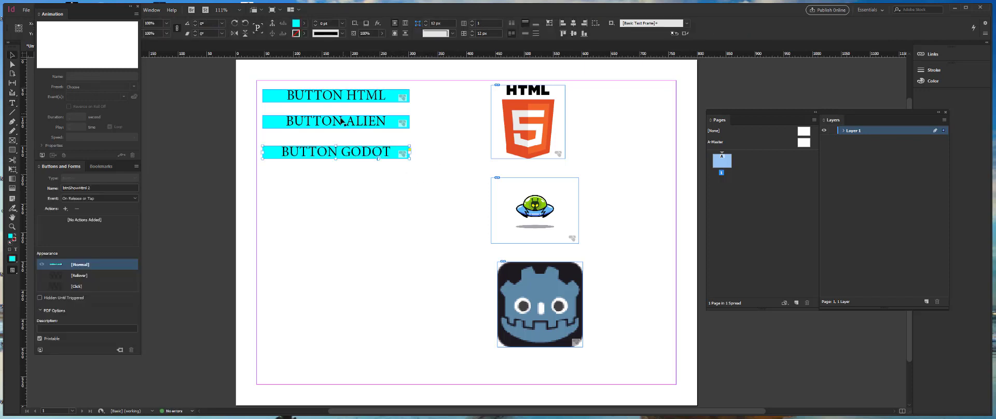
Rename the button labelled BUTTON ALIEN as btnShowAlien
click(338, 124)
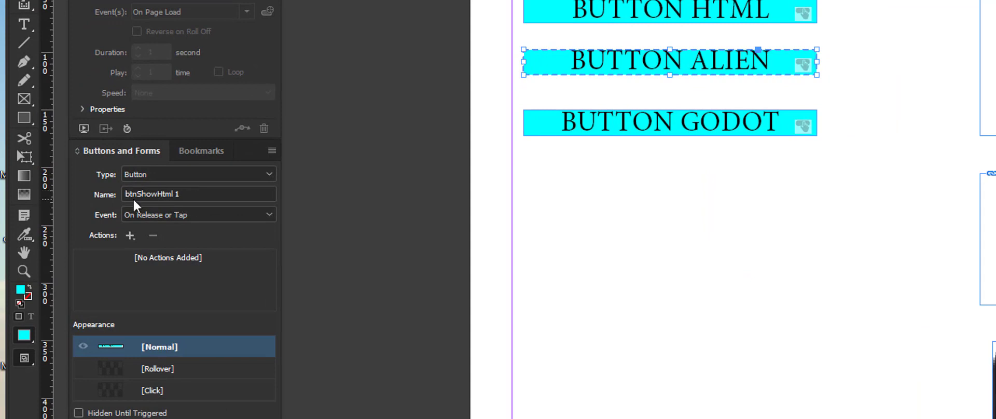
drag(157, 194, 246, 199)
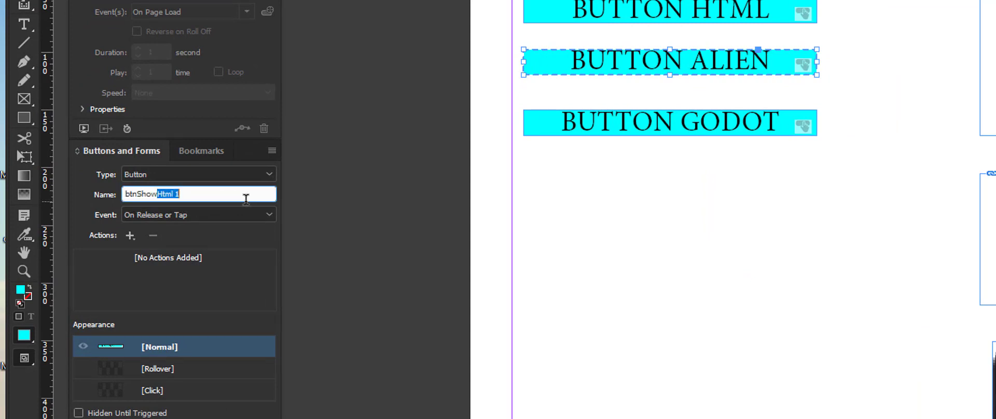
text(Alien)
click(136, 254)
Add a Show/Hide Buttons and Forms action to btnShowAlien that shows Alien and hides HTML and GODOT
click(130, 236)
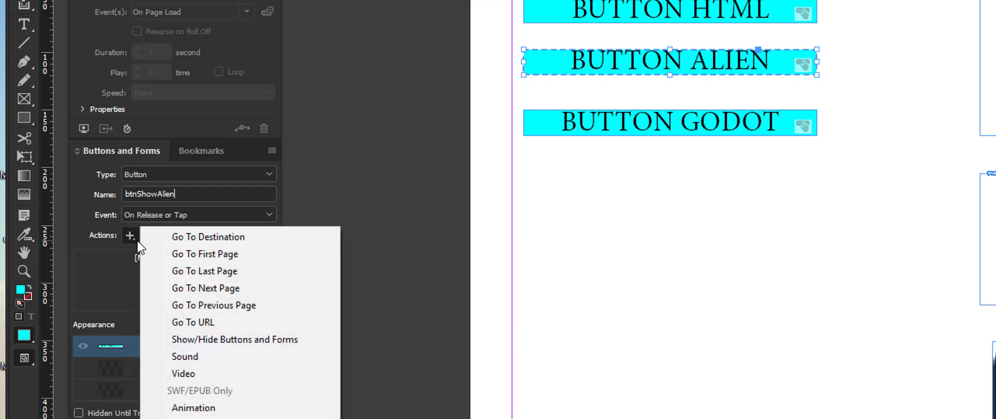
click(136, 237)
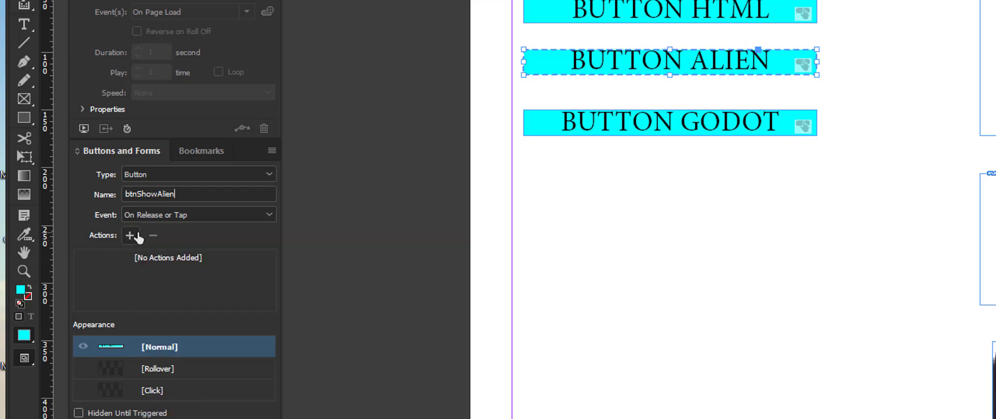
click(136, 237)
click(217, 341)
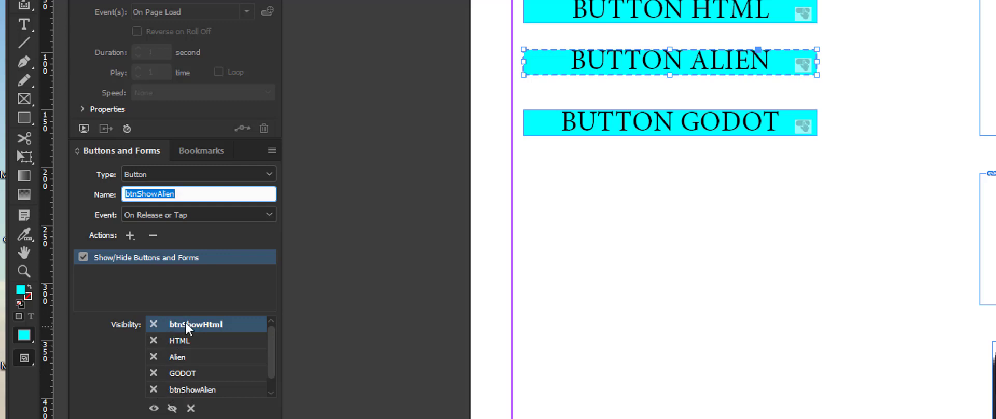
click(153, 358)
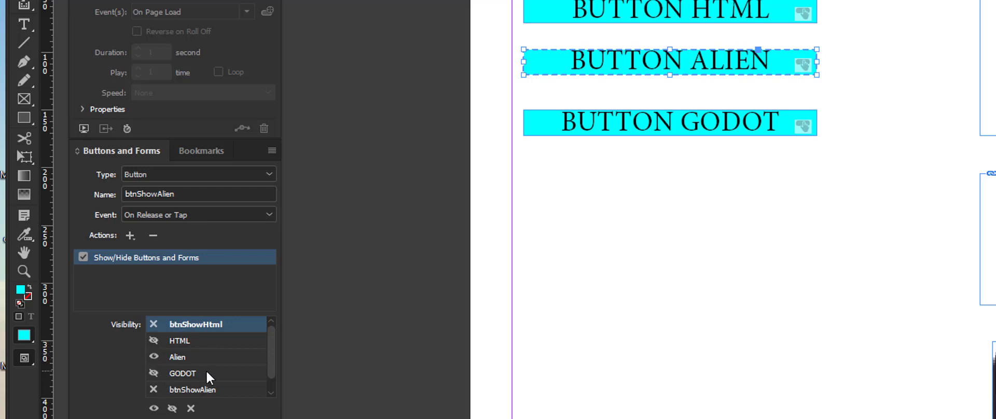
scroll(270, 366, down, 1)
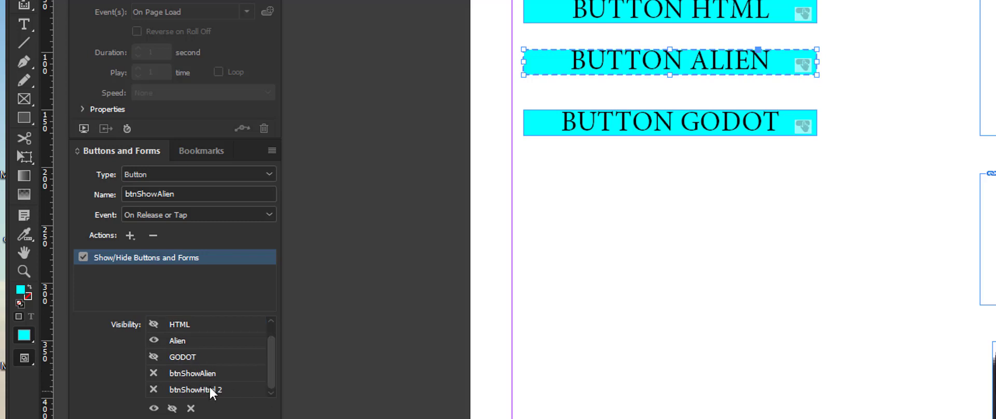
click(651, 227)
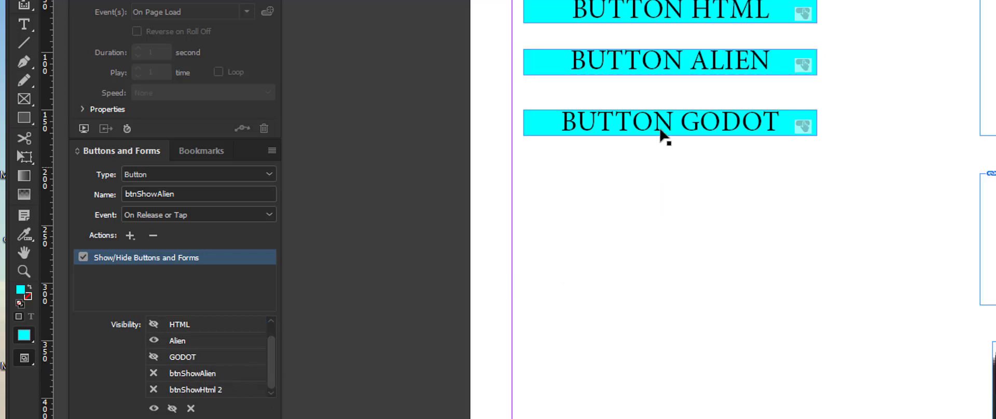
click(658, 62)
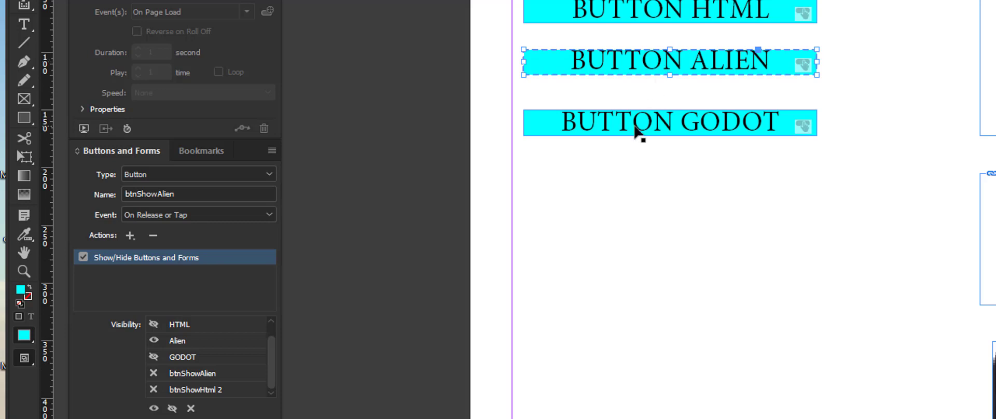
Rename the button labelled BUTTON GODOT as btnShowGODOT
click(598, 133)
click(179, 193)
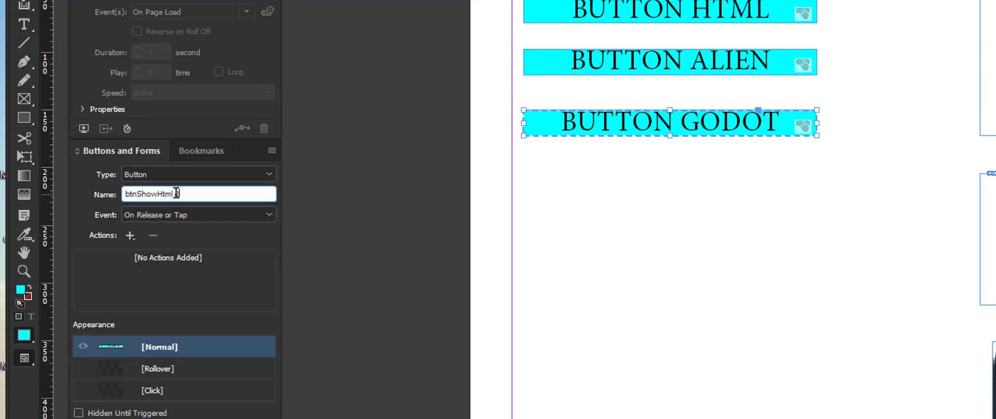
drag(156, 194, 228, 194)
text(GODOT)
Add a Show/Hide Buttons and Forms action to btnShowGODOT that shows GODOT and hides HTML and Alien
click(133, 235)
click(253, 340)
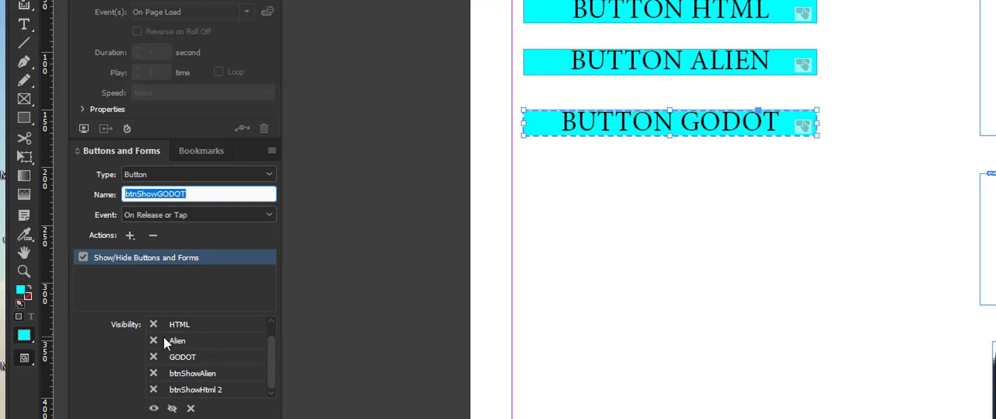
click(151, 362)
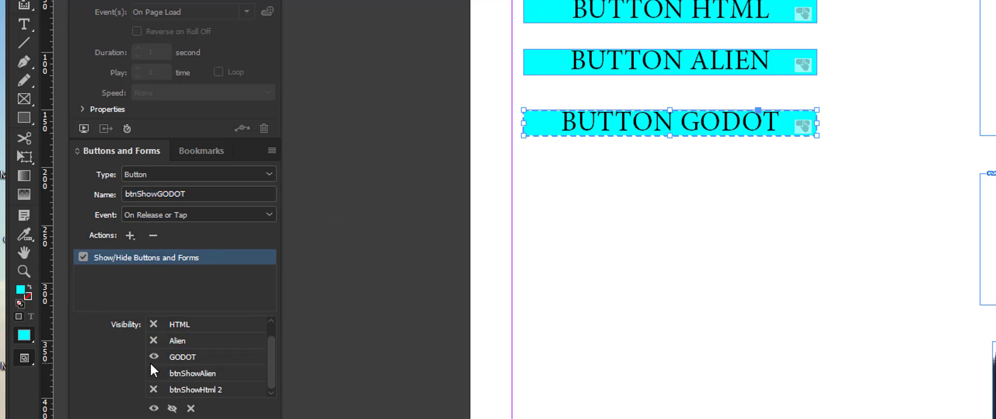
click(154, 325)
drag(270, 354, 275, 313)
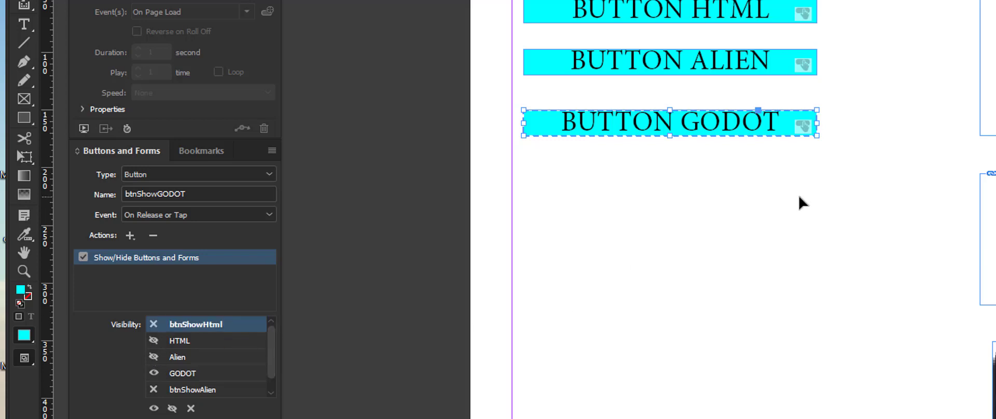
Set both the Alien and GODOT image buttons to Hidden Until Triggered and check the setting on each one
click(864, 232)
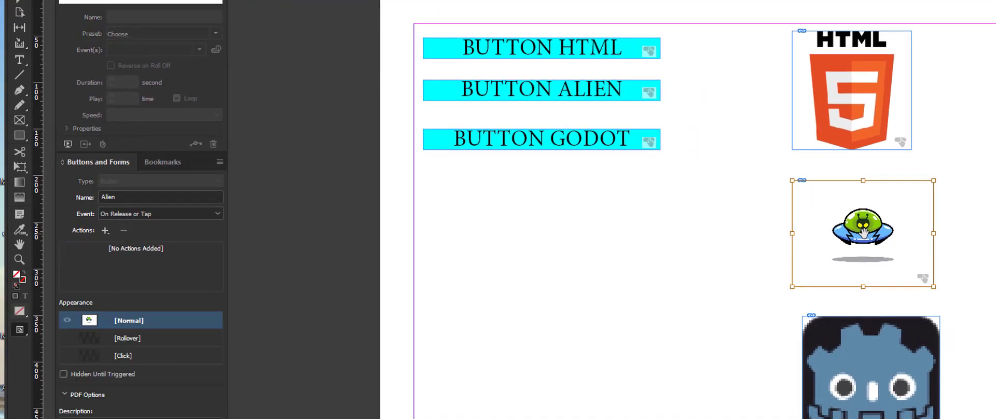
shift+click(868, 358)
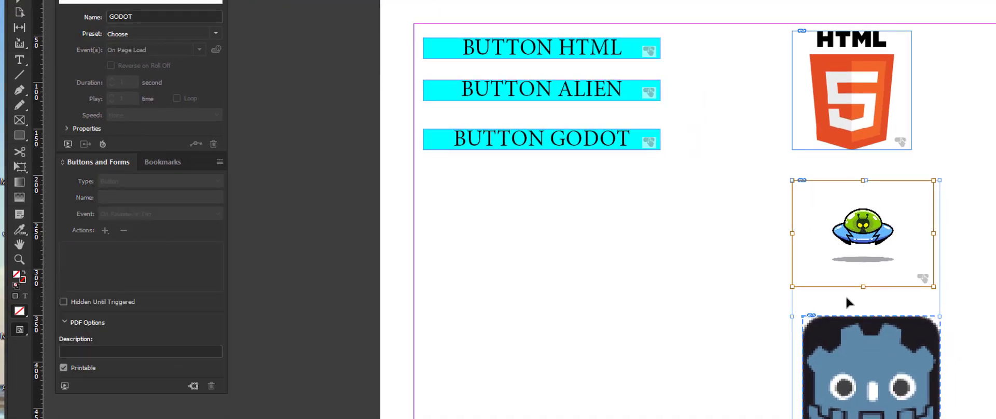
click(63, 301)
click(521, 309)
click(872, 223)
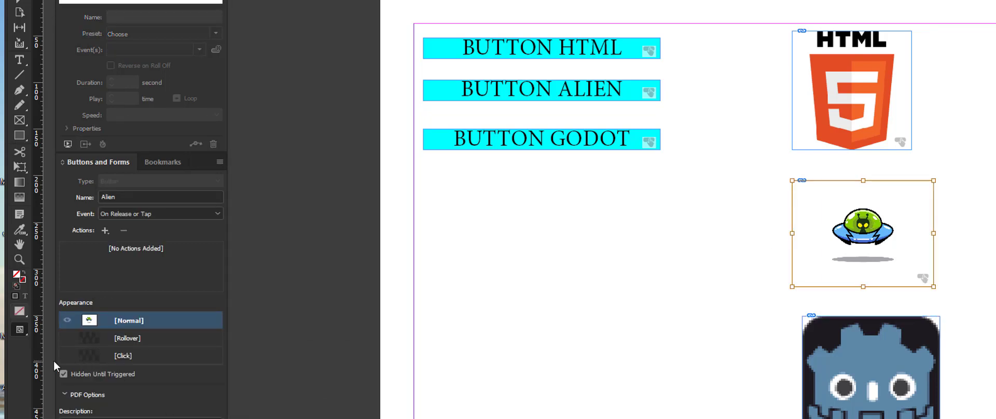
click(965, 367)
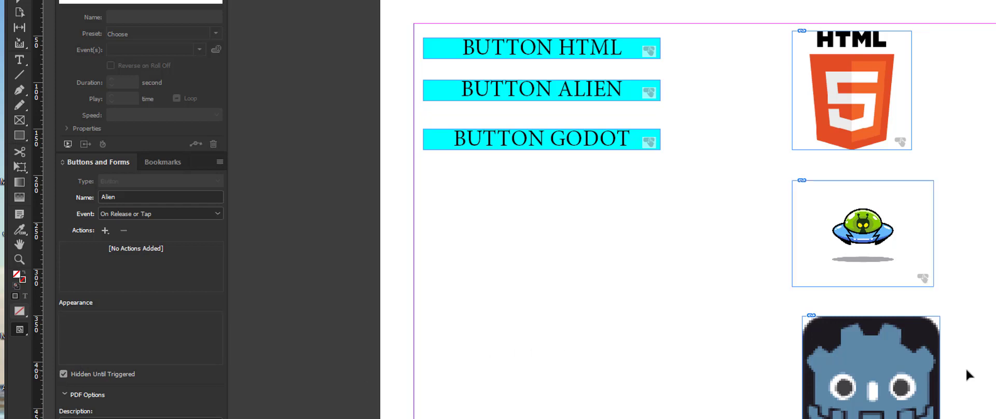
click(851, 382)
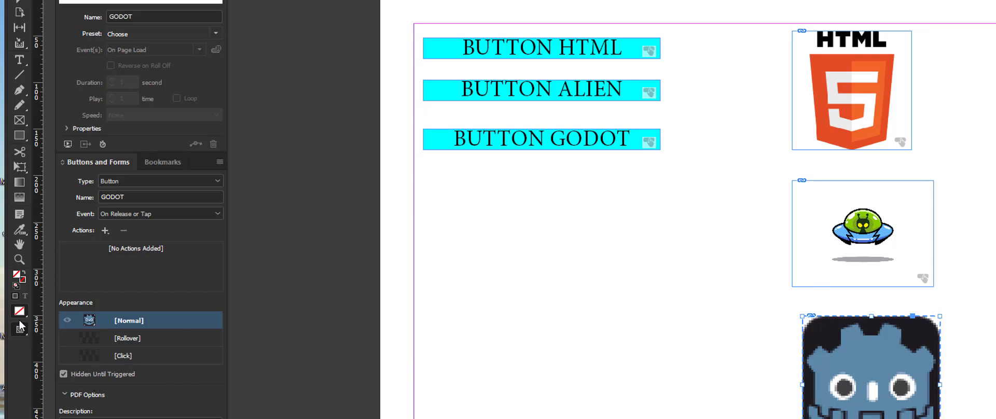
click(503, 241)
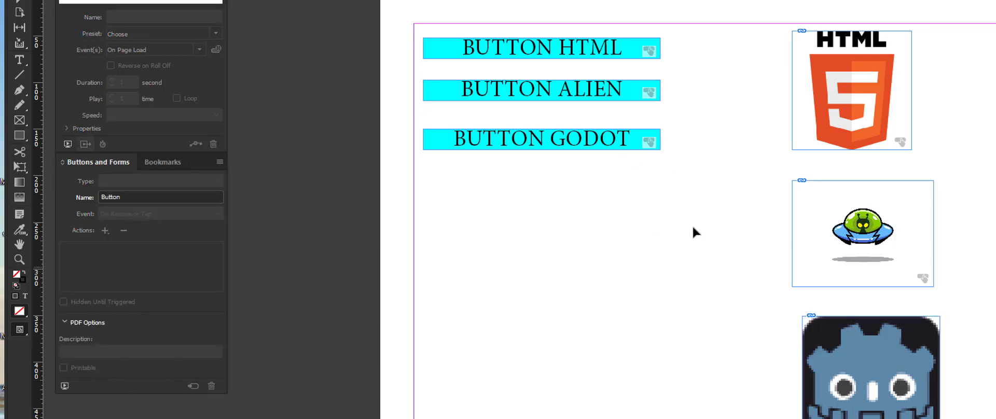
Preview the page's interactivity and test the HTML, ALIEN and GODOT buttons, and close the preview
click(65, 386)
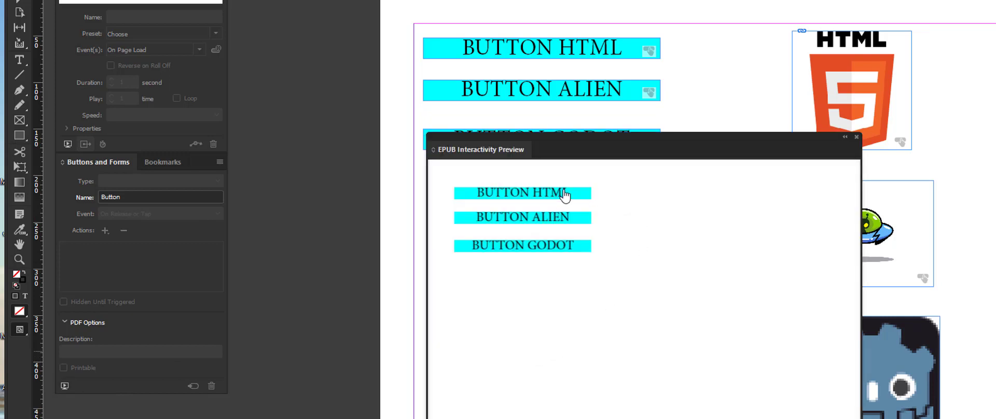
click(542, 193)
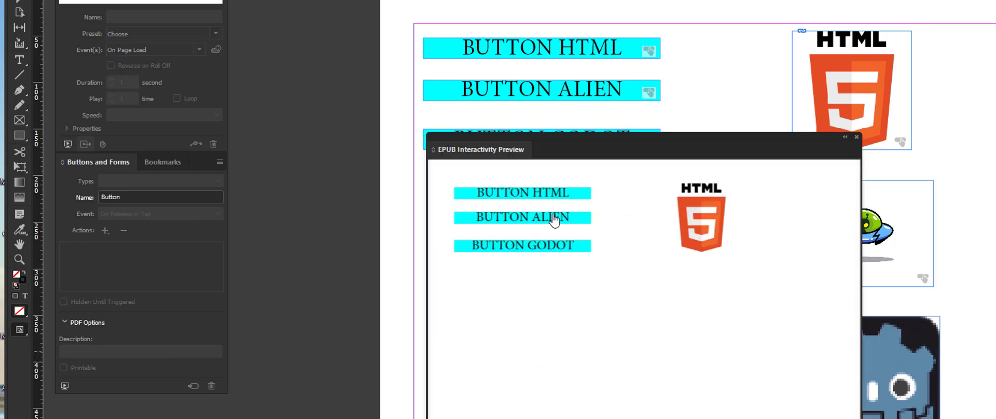
click(554, 220)
click(554, 248)
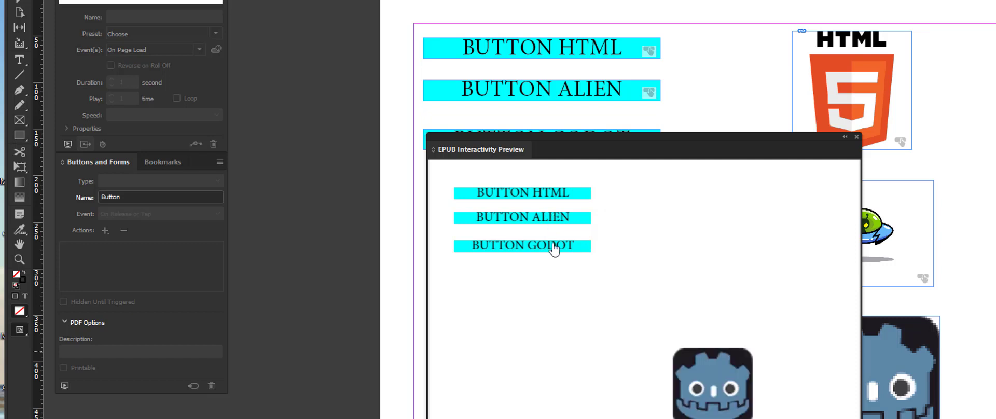
click(856, 138)
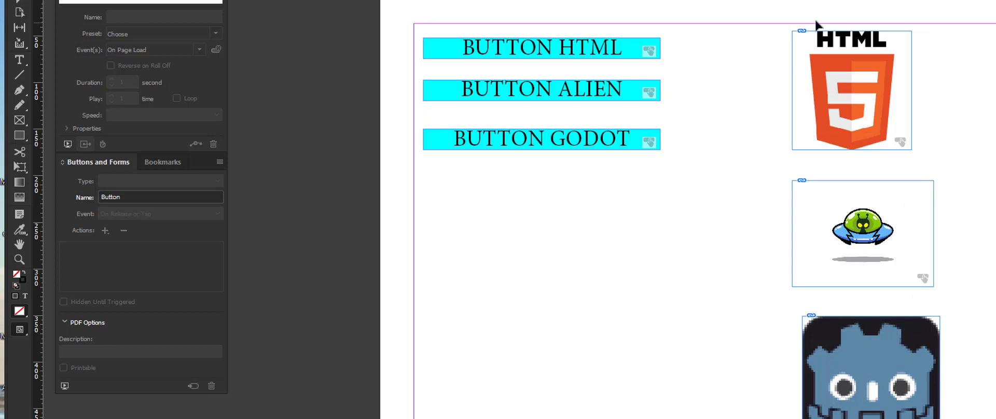
Enlarge the HTML logo and extend its frame so the whole logo fits inside
click(849, 92)
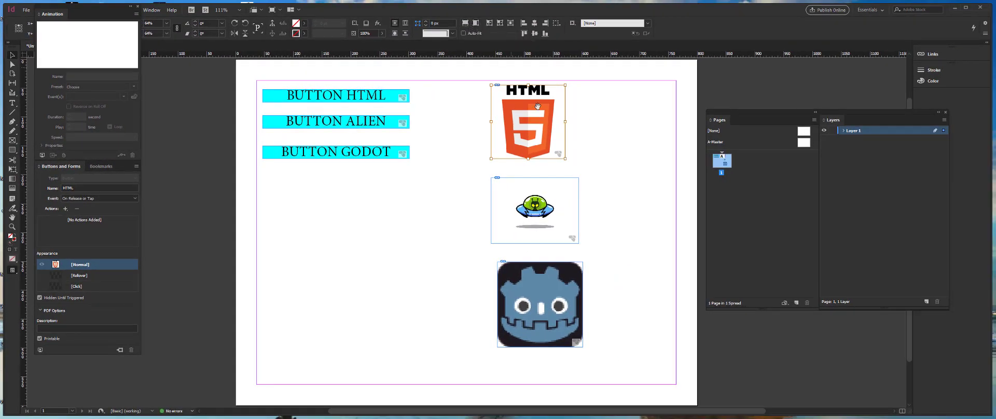
drag(566, 159, 595, 170)
double_click(549, 141)
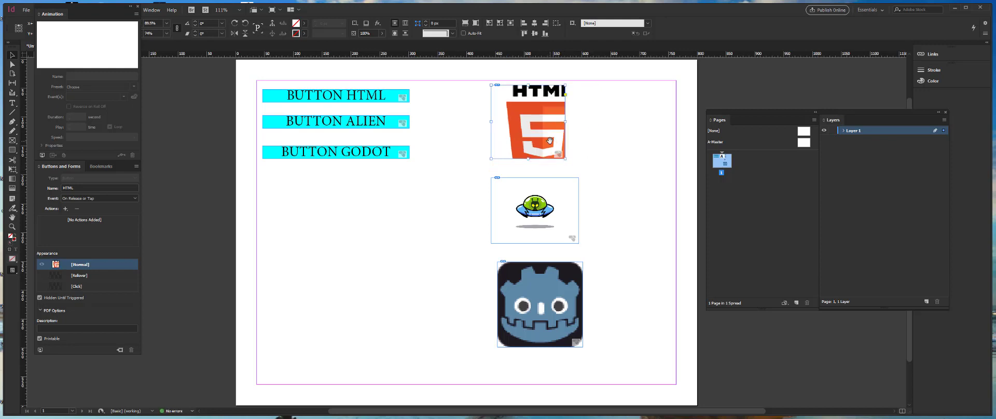
drag(566, 159, 597, 172)
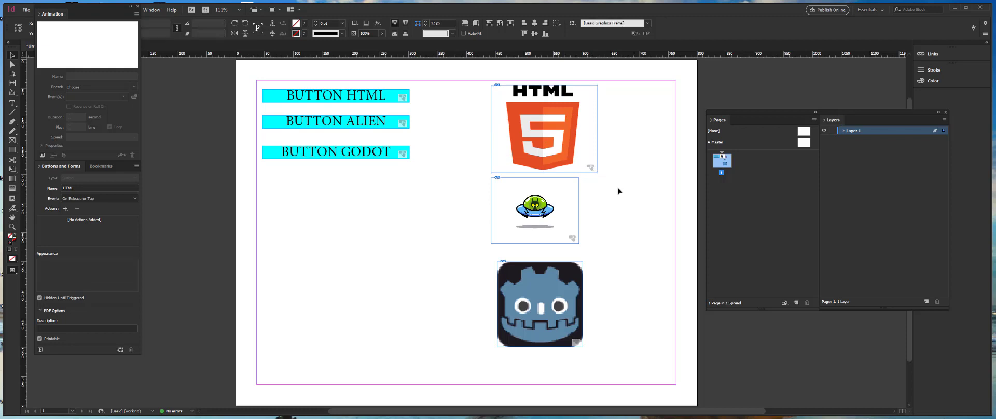
Align the HTML, Alien and GODOT images to each other by their top edges and left edges
click(534, 207)
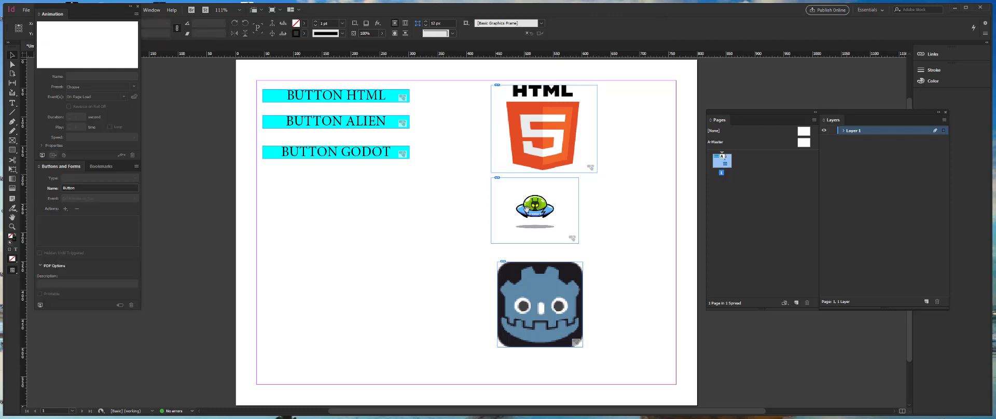
click(533, 123)
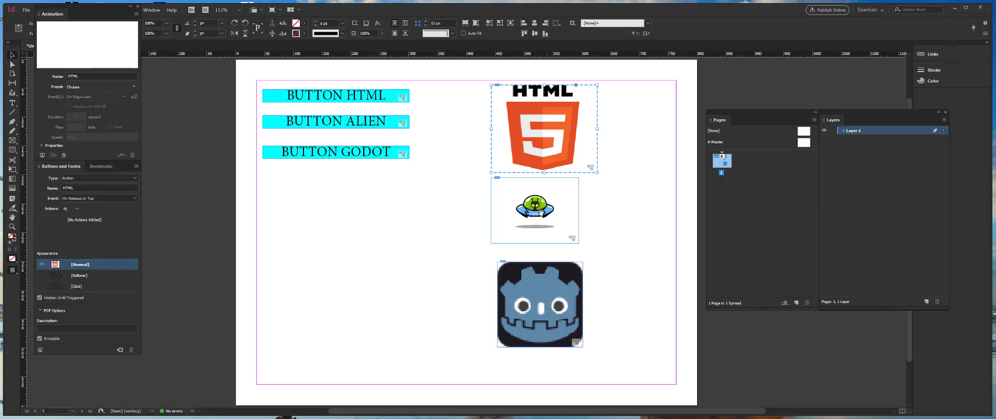
shift+click(540, 239)
shift+click(543, 280)
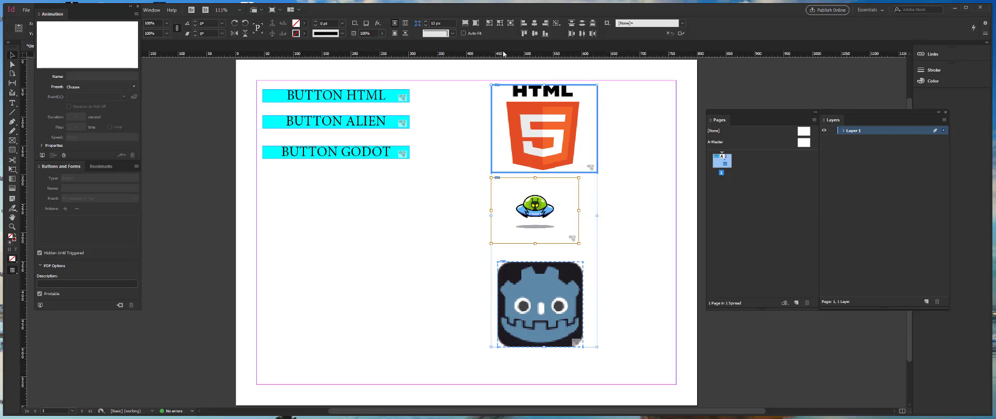
click(525, 33)
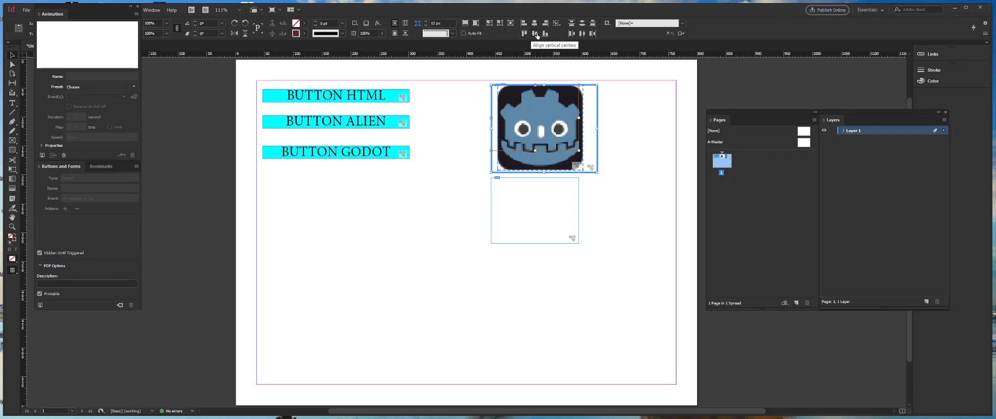
click(524, 23)
click(639, 150)
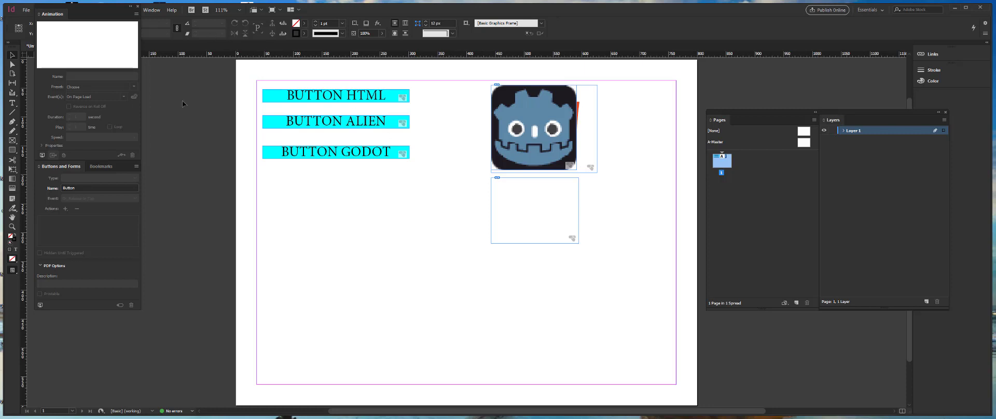
Preview the page with the aligned images, test all three buttons and retest BUTTON ALIEN
click(40, 305)
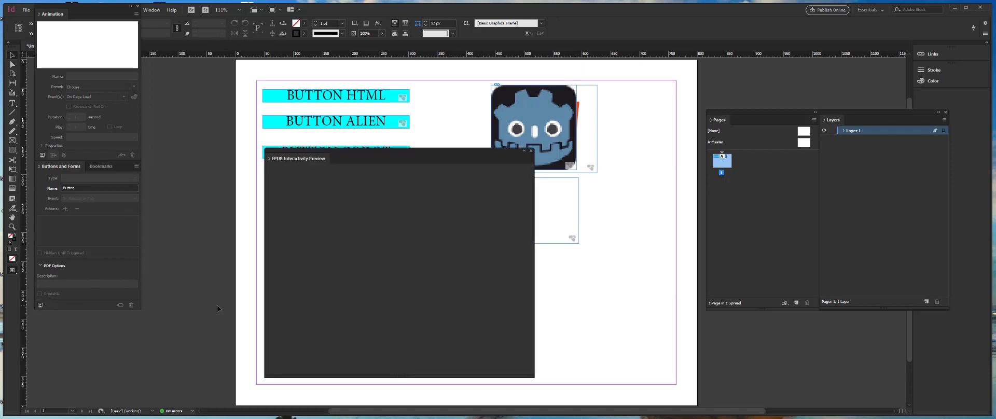
click(336, 187)
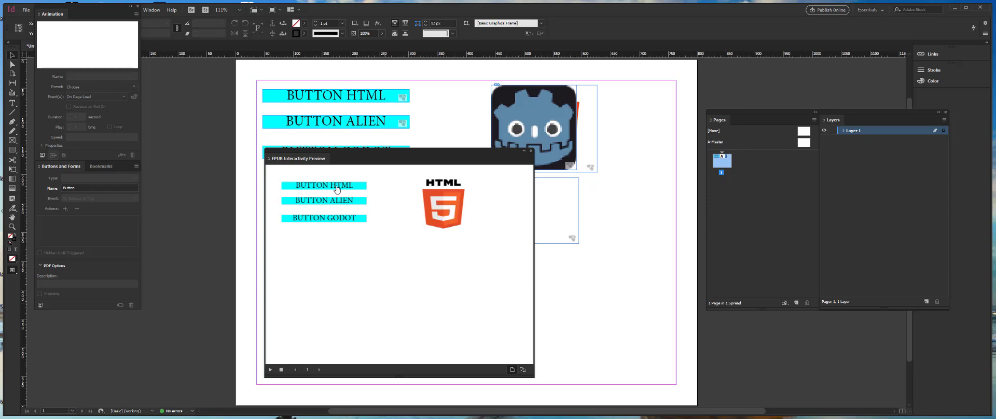
click(333, 203)
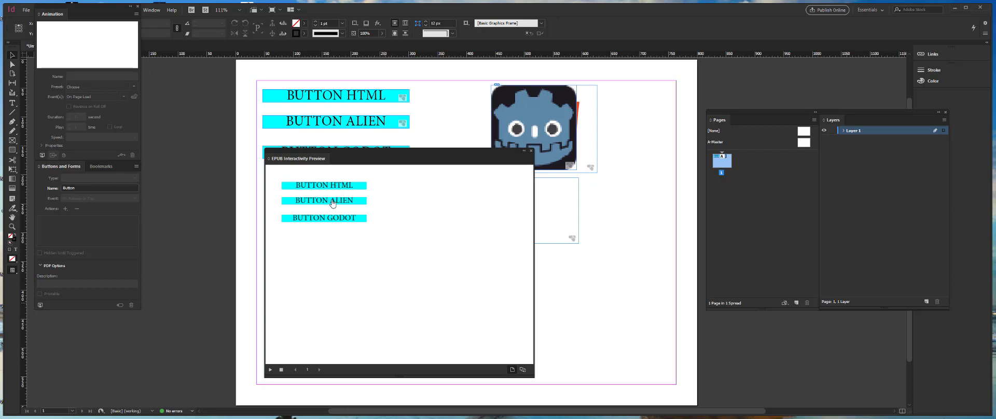
click(329, 220)
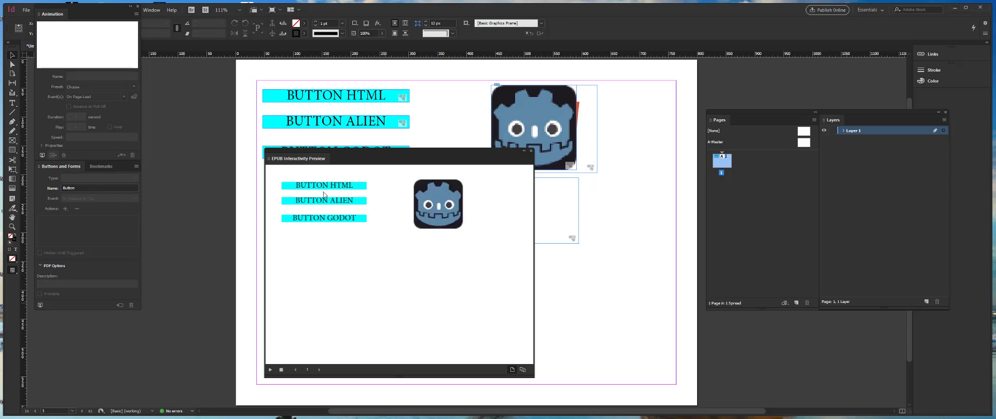
click(318, 201)
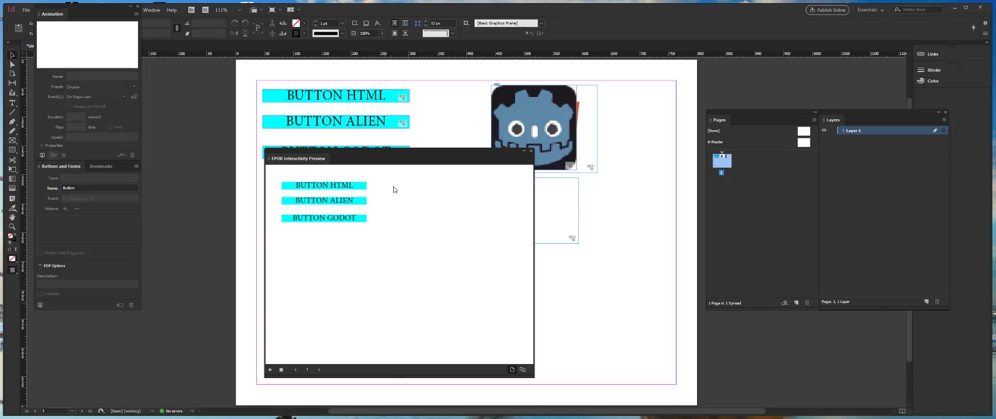
click(530, 151)
Move the Alien frame up so it overlaps the HTML and GODOT images
click(495, 200)
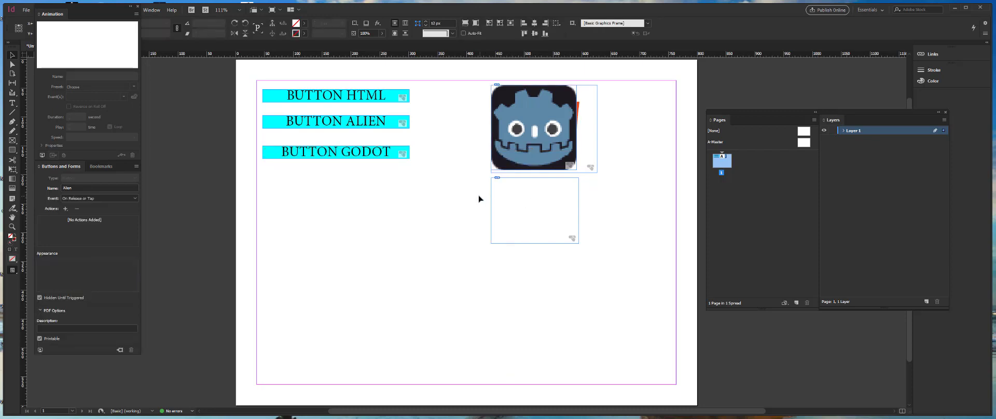
drag(515, 189, 517, 96)
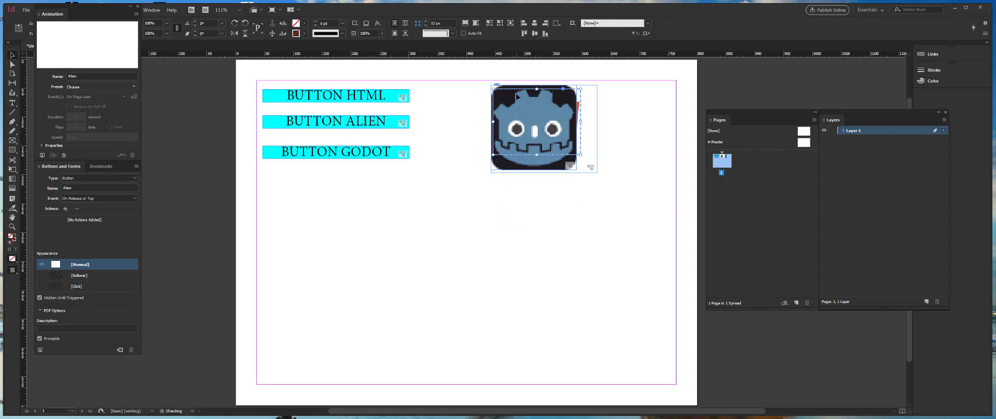
click(459, 172)
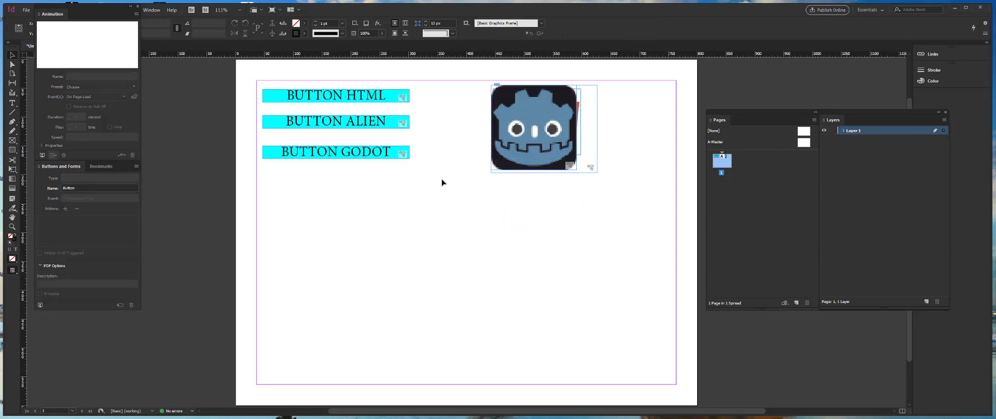
key(ctrl+s)
key(Escape)
Preview the page with the three images stacked, testing the HTML, ALIEN and GODOT buttons in turn
click(39, 305)
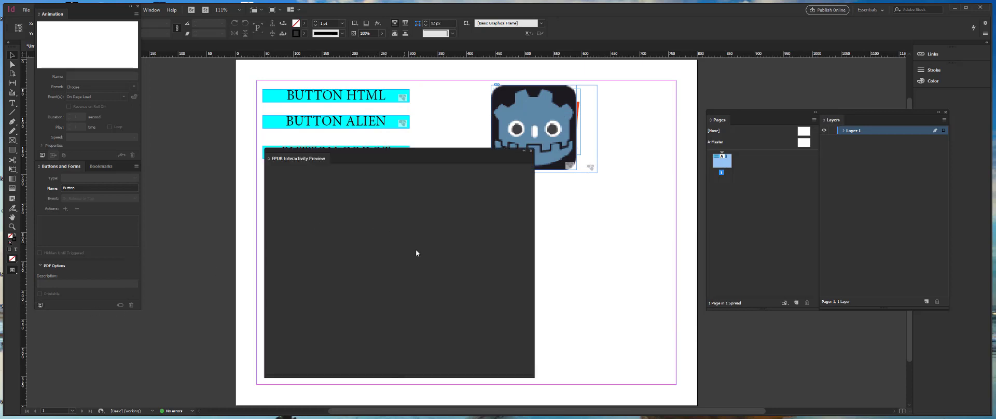
click(337, 186)
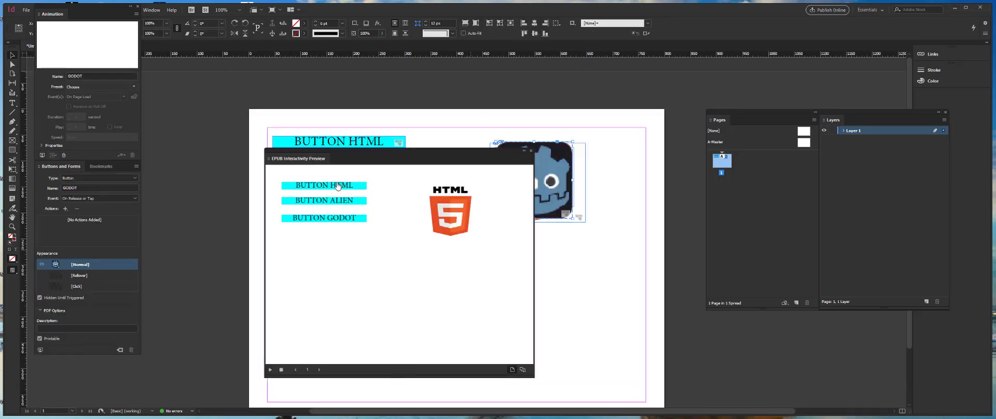
click(342, 202)
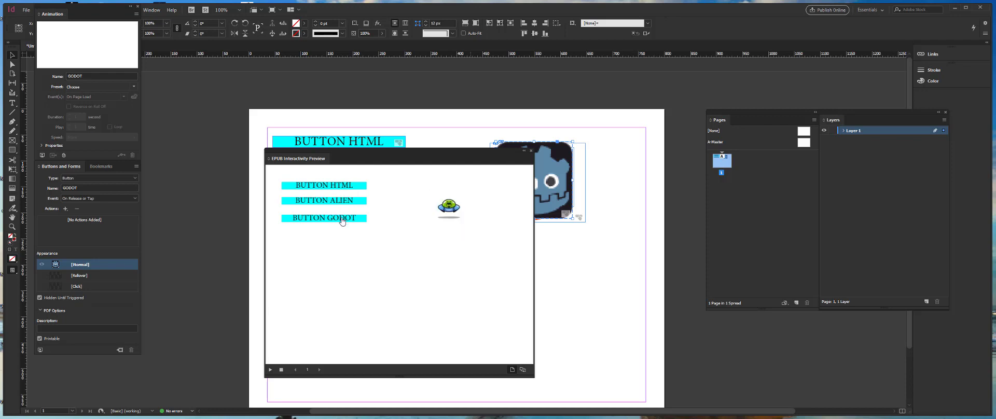
click(342, 221)
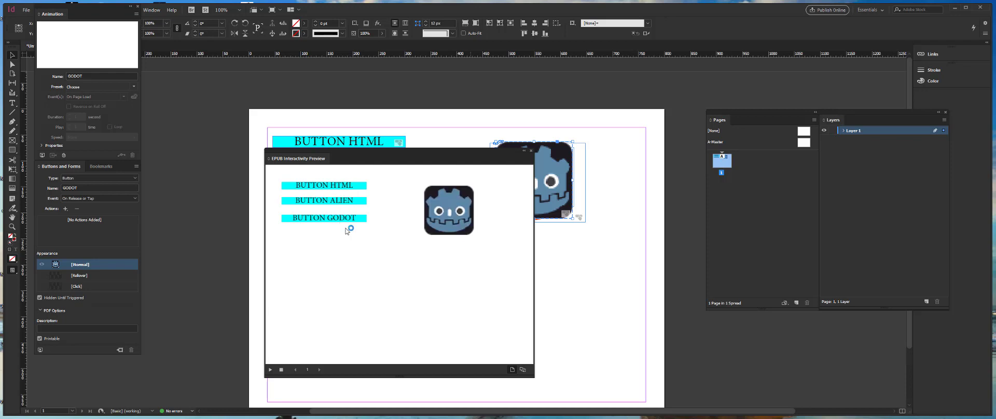
click(531, 150)
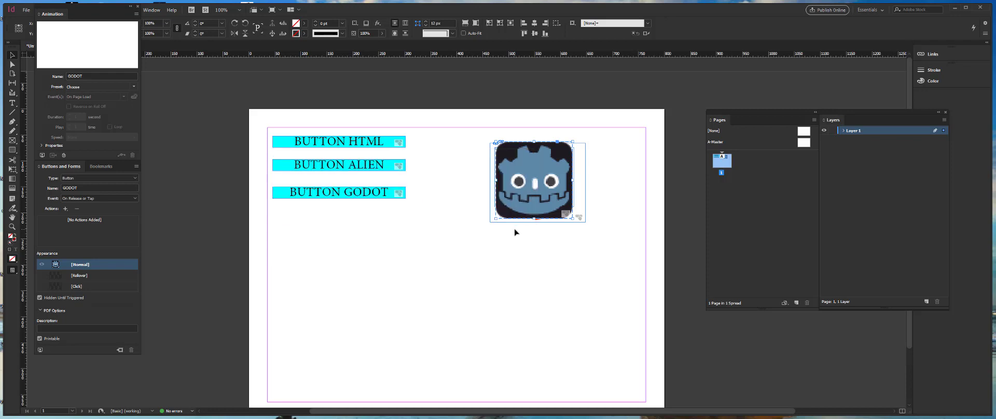